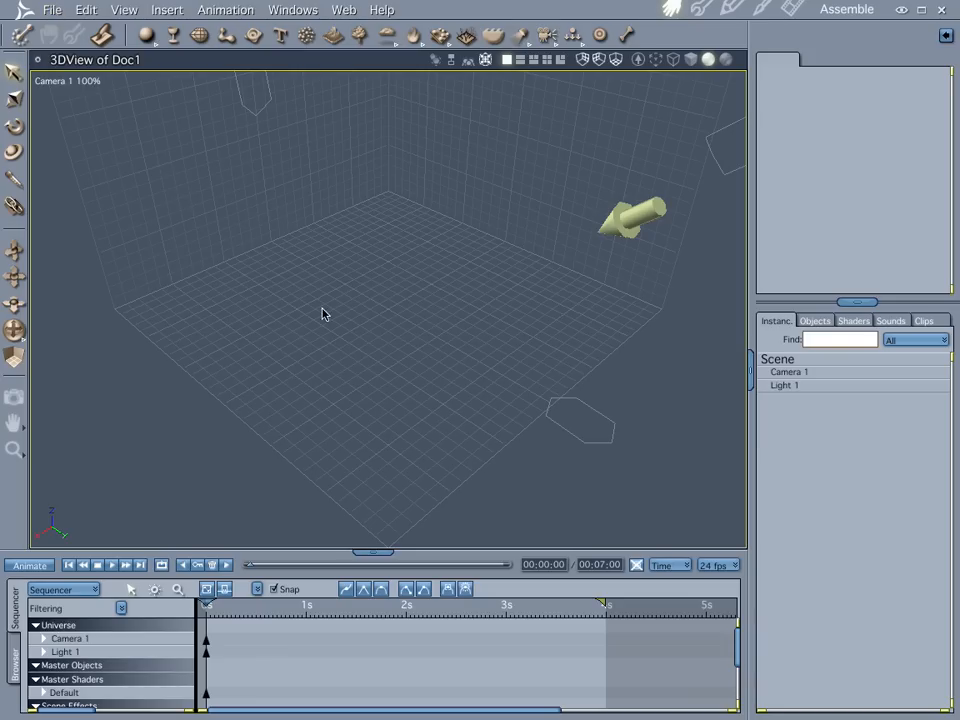
# Open the preferences and examine the Application and General settings
pyautogui.click(51, 10)
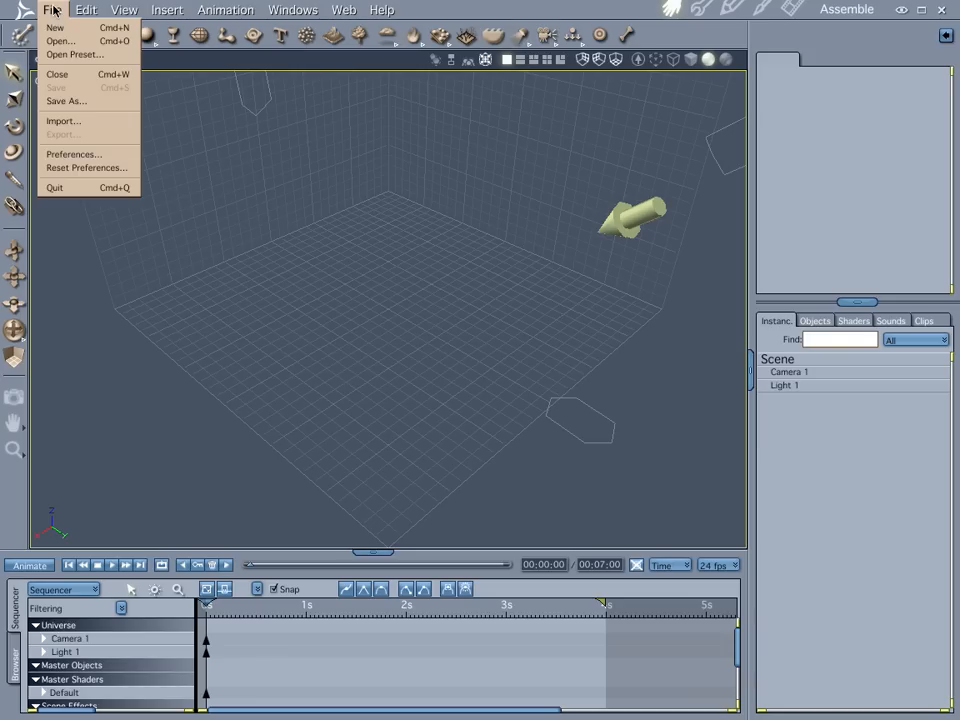
pyautogui.click(70, 156)
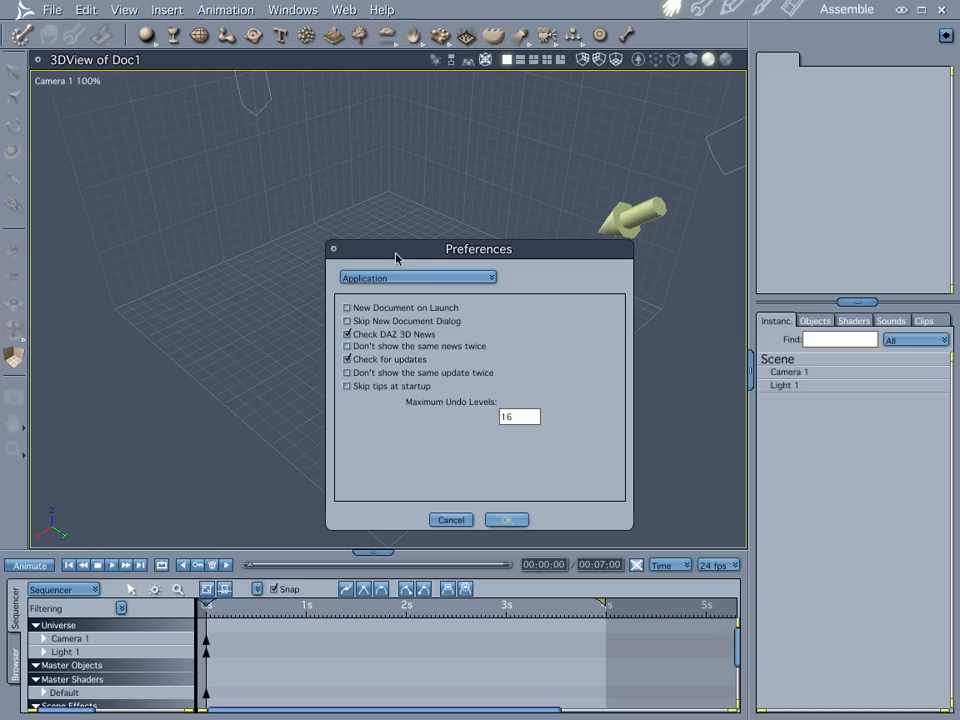
pyautogui.click(451, 277)
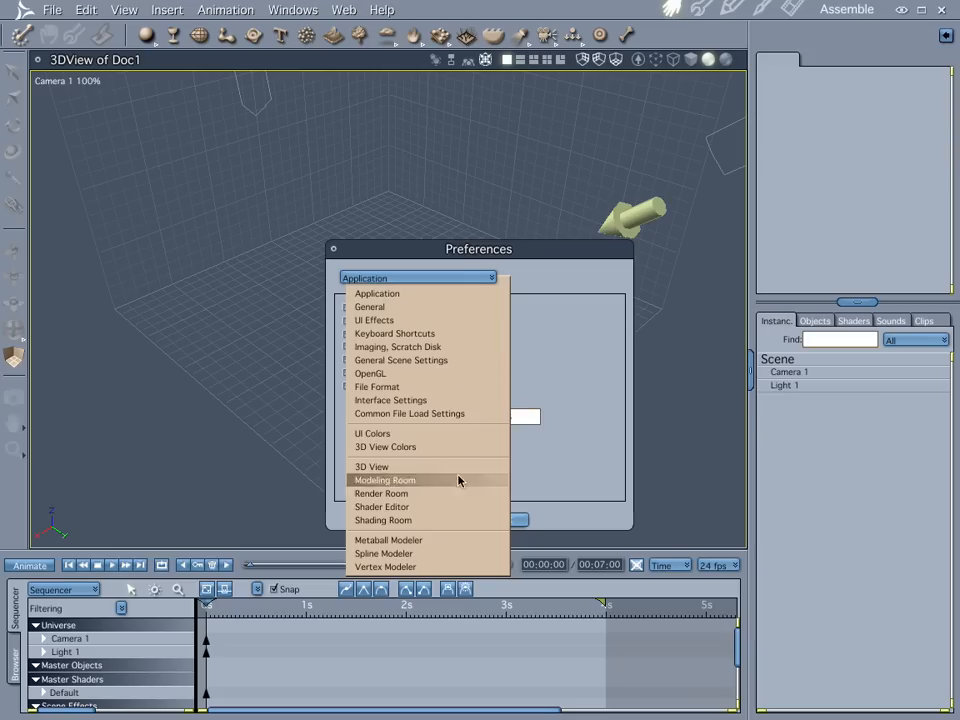
pyautogui.click(455, 280)
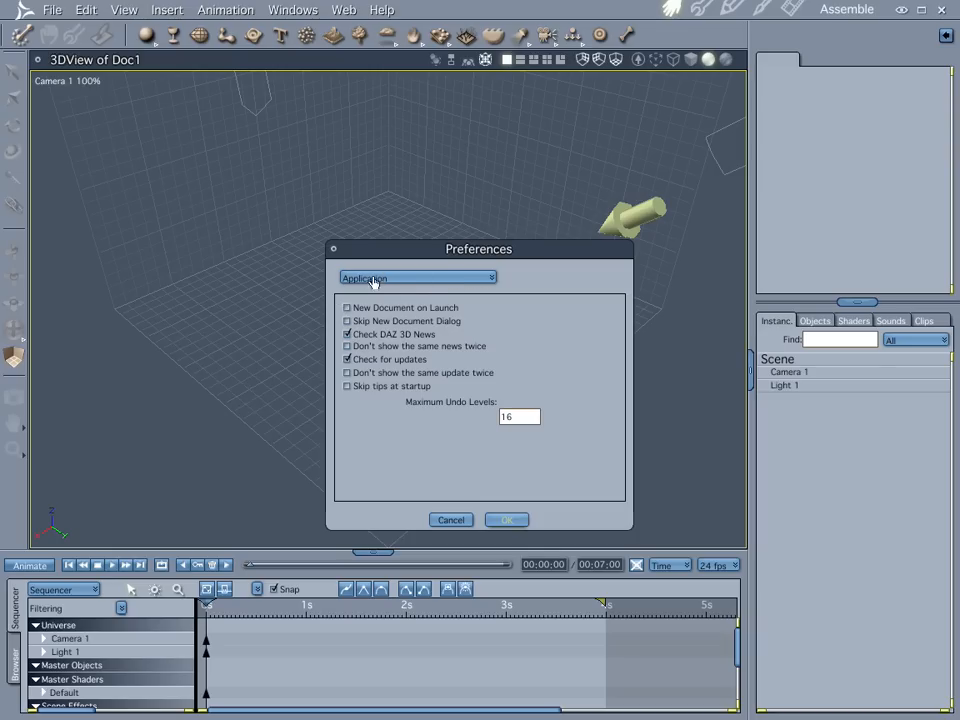
pyautogui.click(347, 359)
pyautogui.click(462, 282)
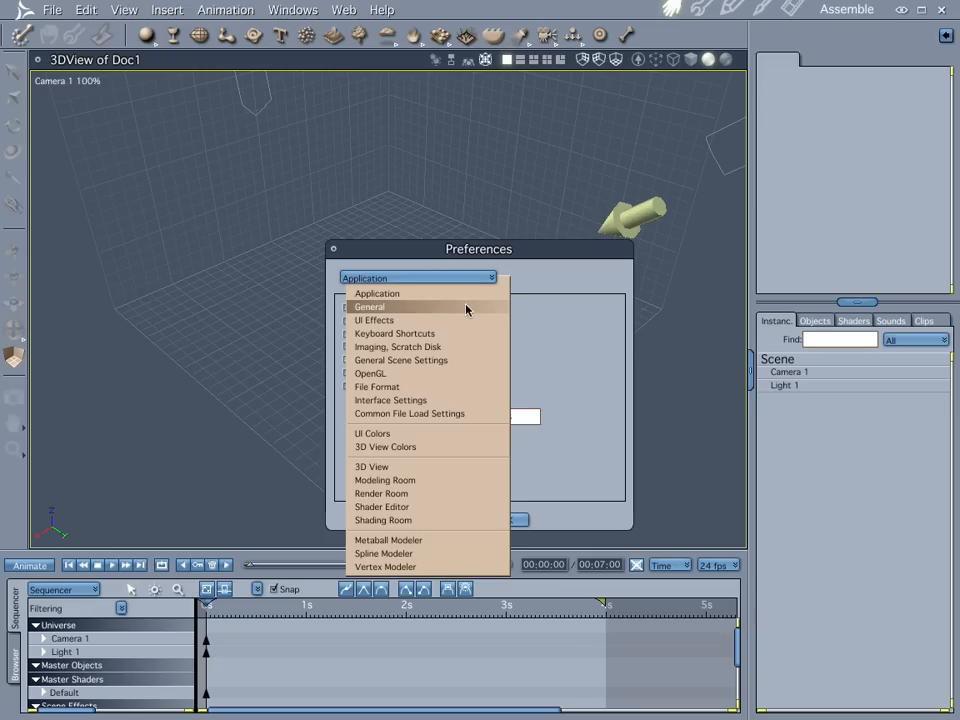
pyautogui.click(466, 307)
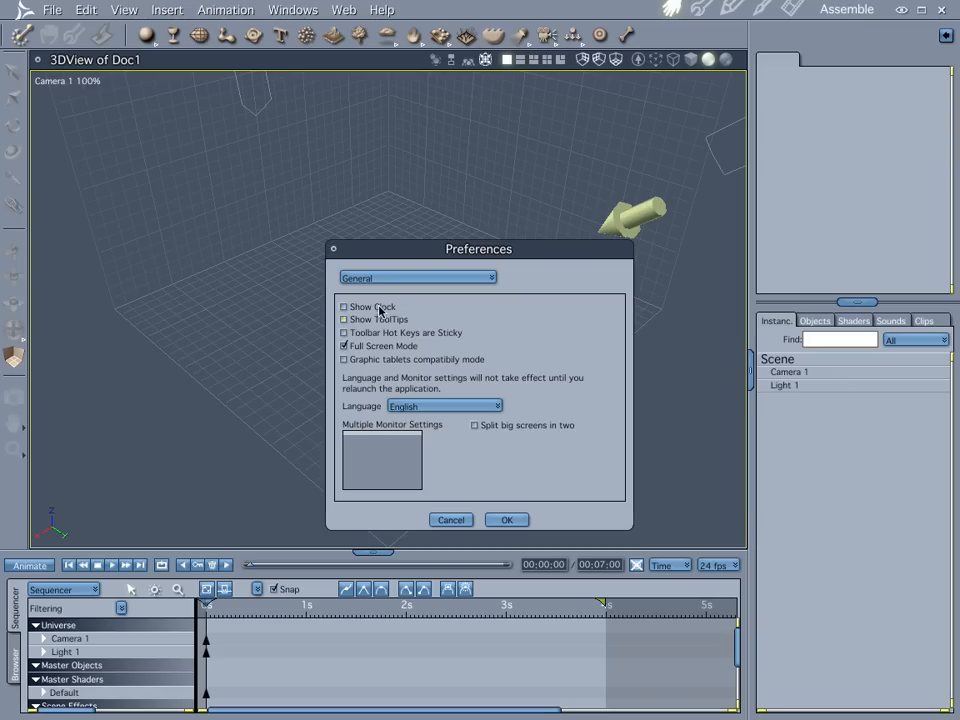
pyautogui.click(413, 279)
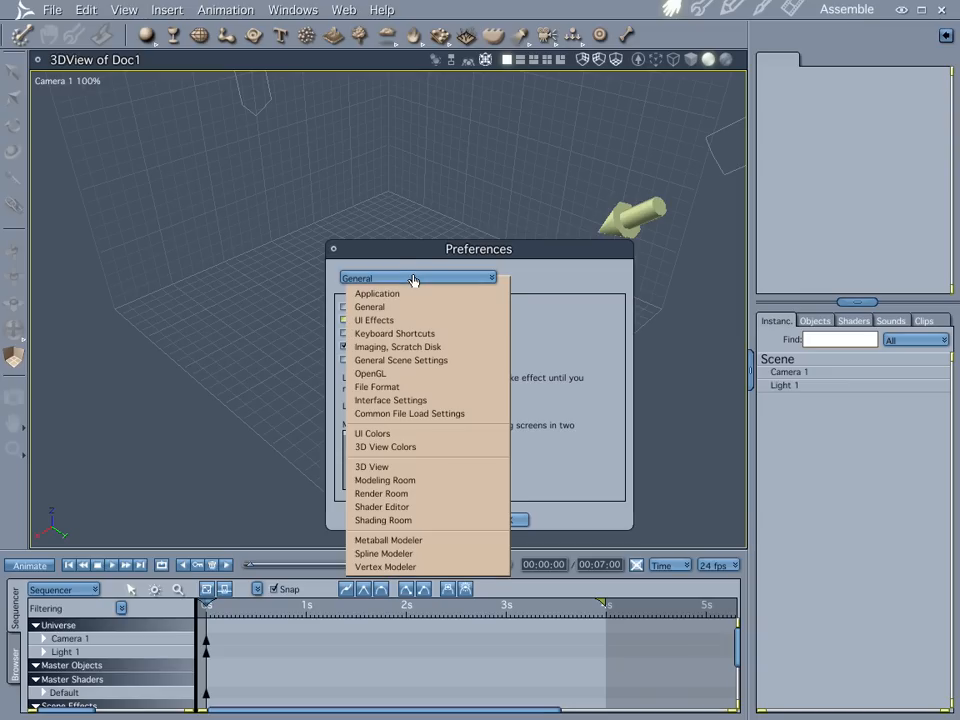
pyautogui.click(413, 281)
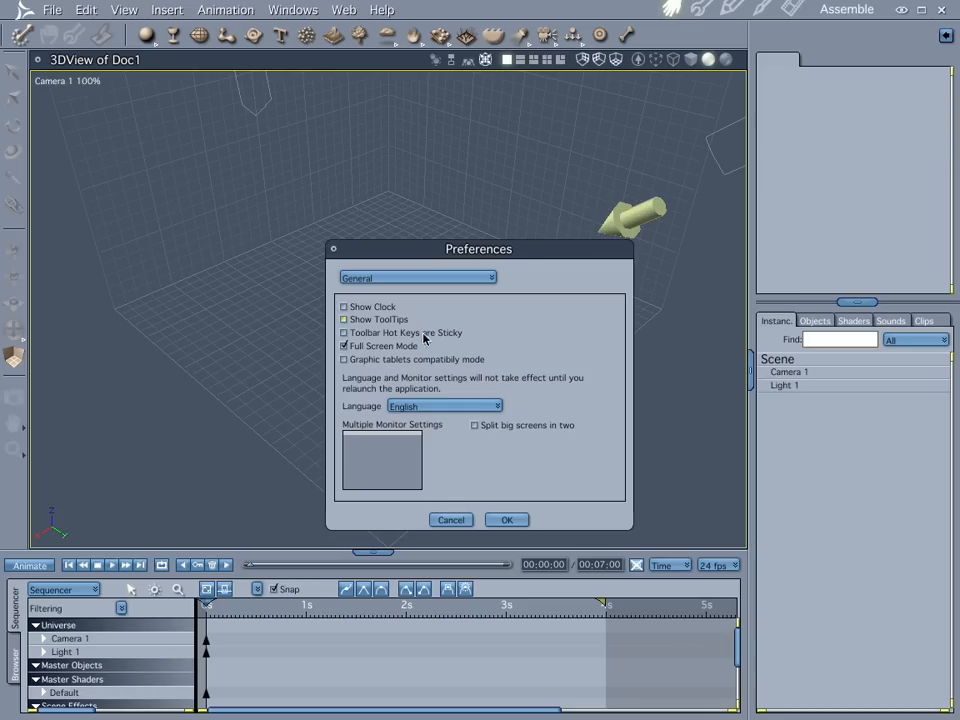
# Examine the UI Effects preferences and the contexts available for assigning keyboard shortcuts
pyautogui.click(454, 281)
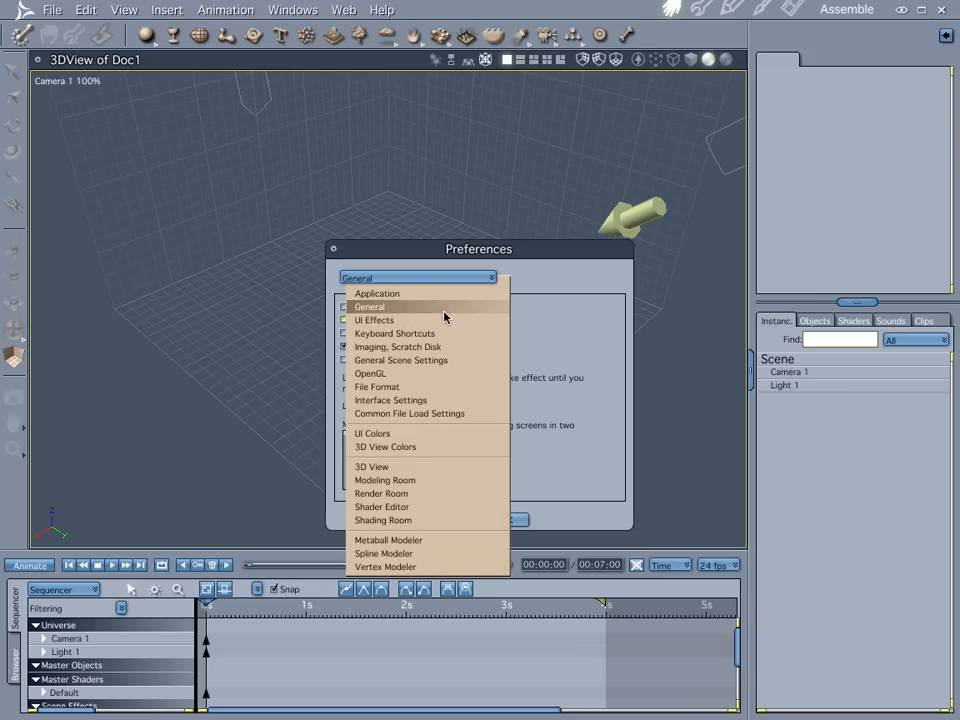
pyautogui.click(445, 320)
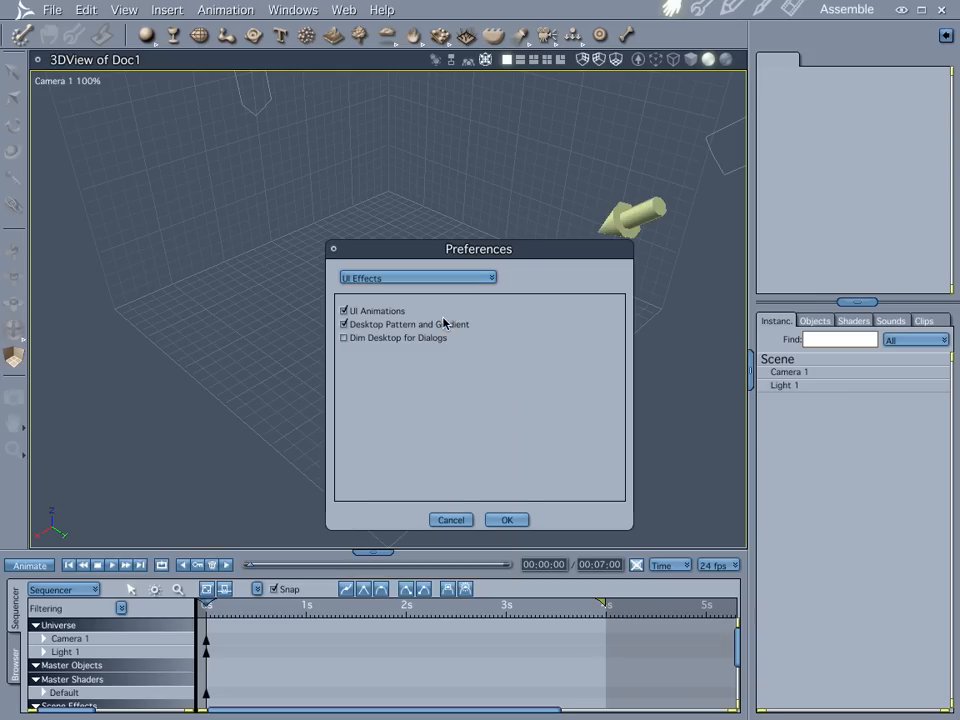
pyautogui.click(345, 312)
pyautogui.click(409, 279)
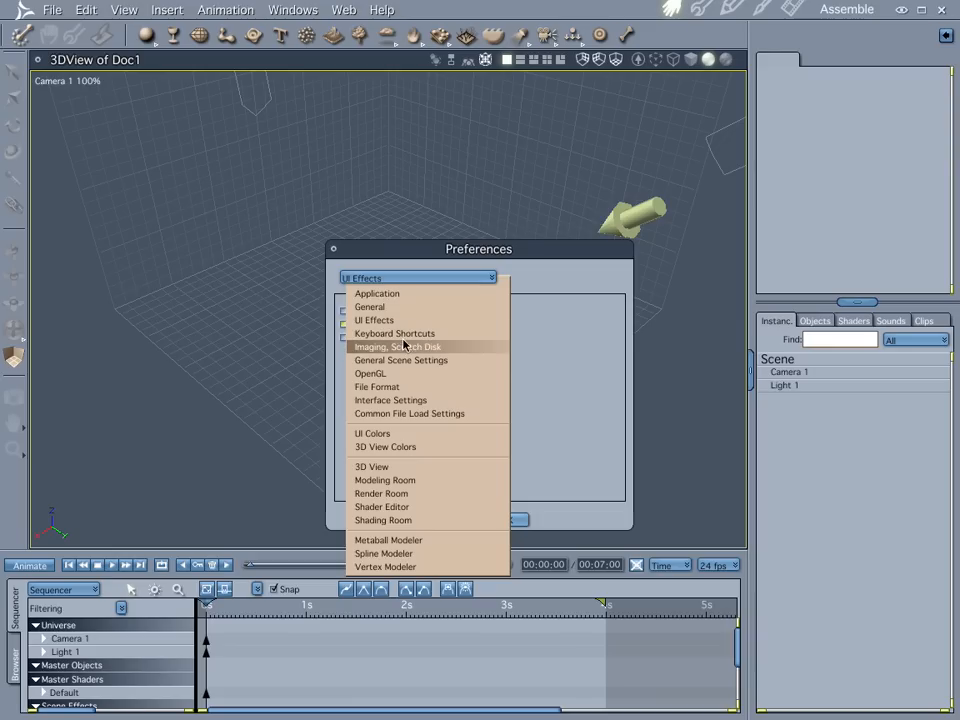
pyautogui.click(403, 336)
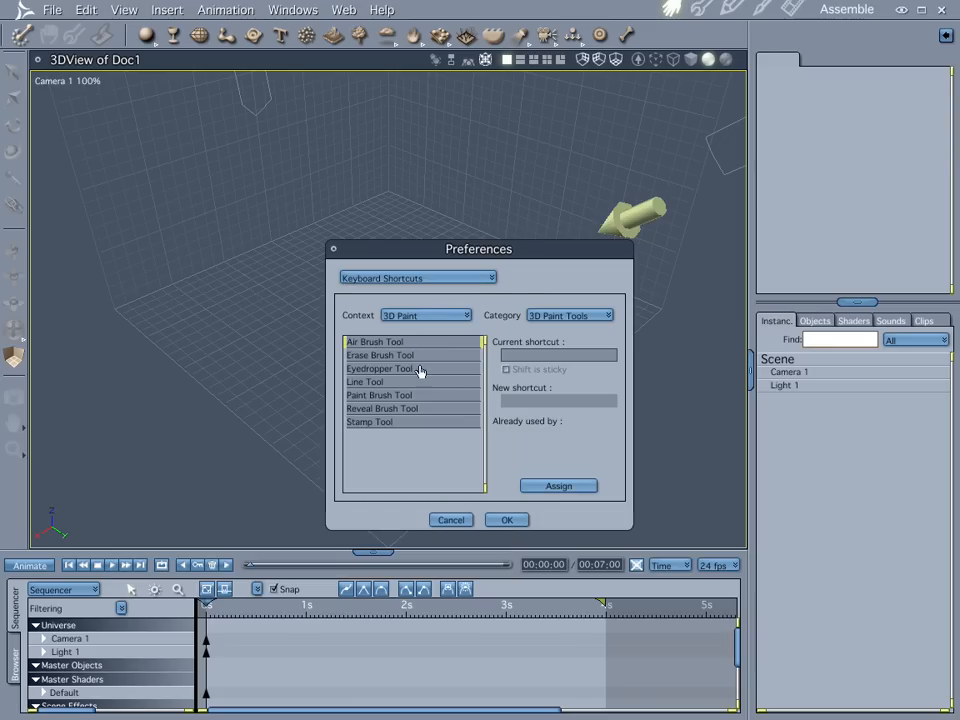
pyautogui.click(447, 317)
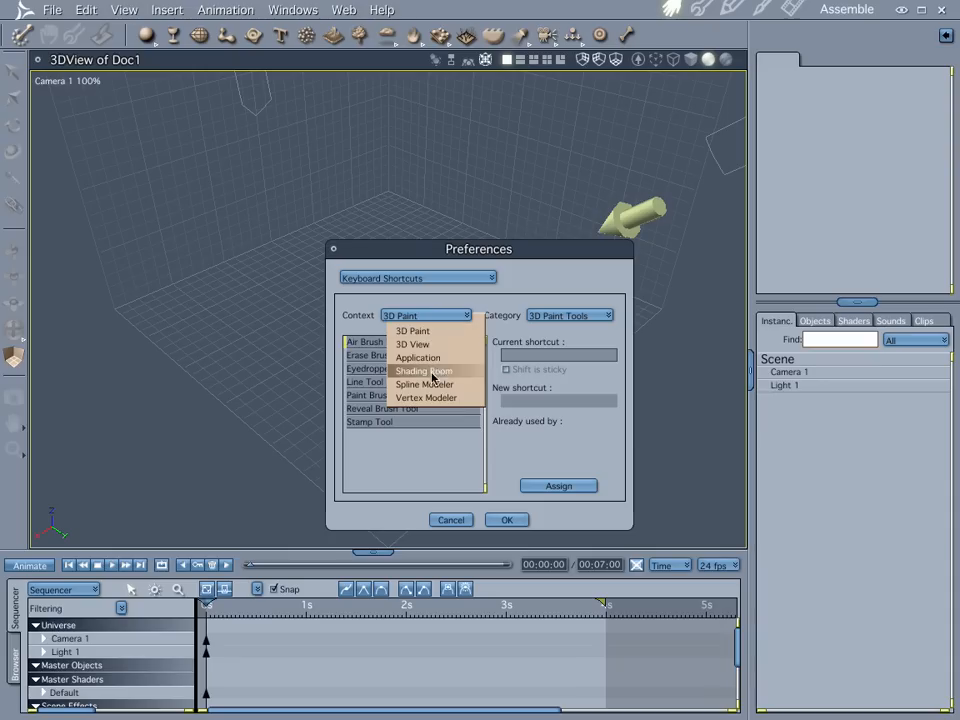
pyautogui.click(439, 316)
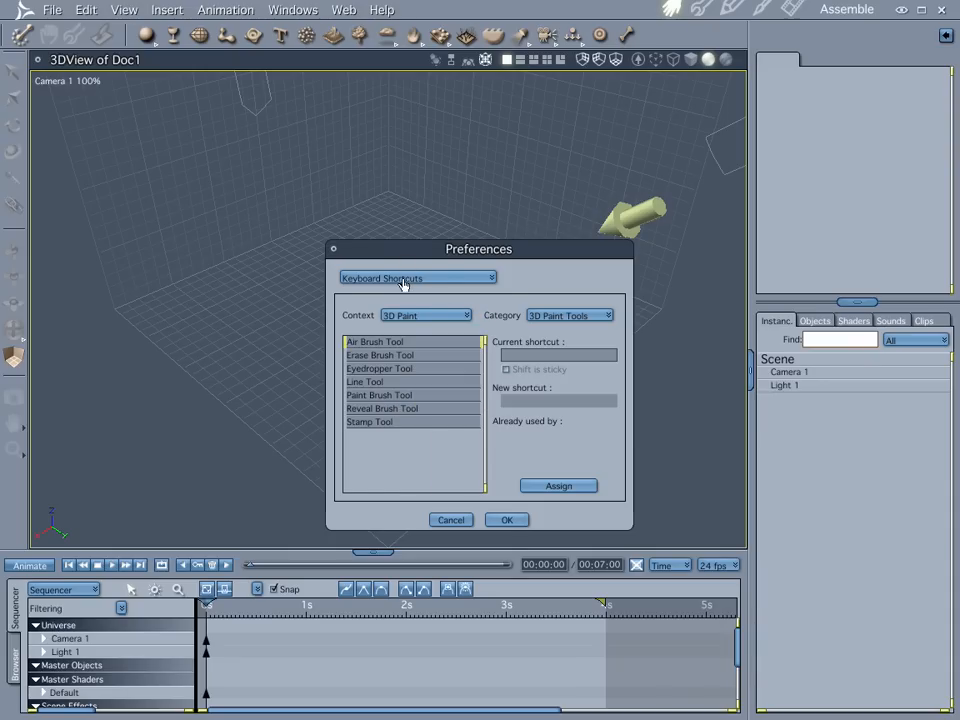
# In the General Scene Settings preferences, review the frame rate options and set the Interactive Renderer to Software
pyautogui.click(403, 280)
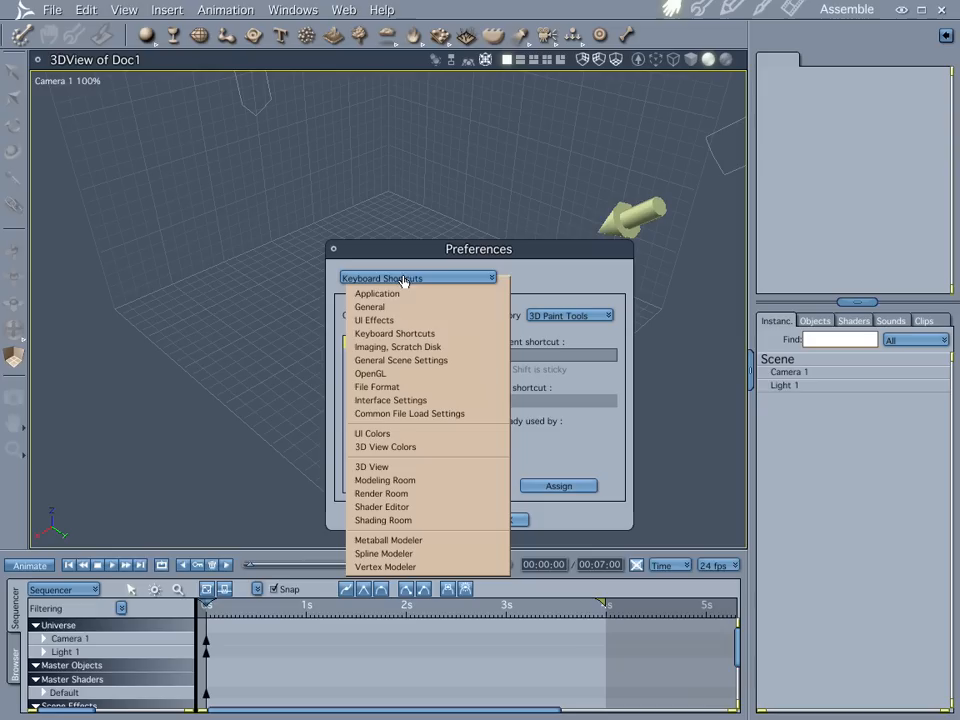
pyautogui.click(407, 362)
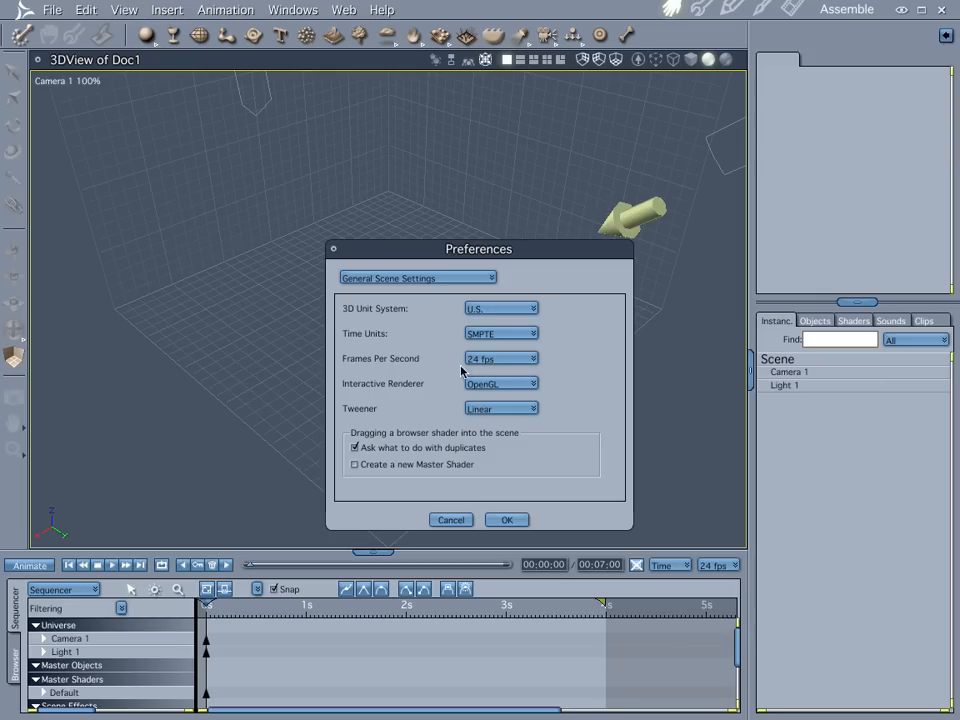
pyautogui.click(498, 366)
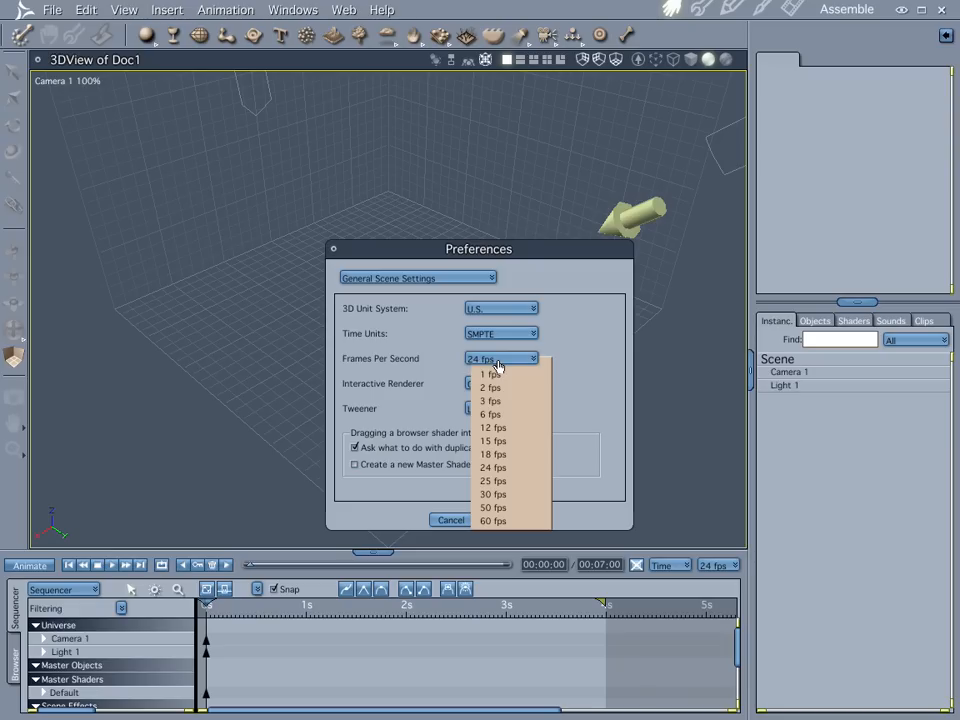
pyautogui.click(439, 356)
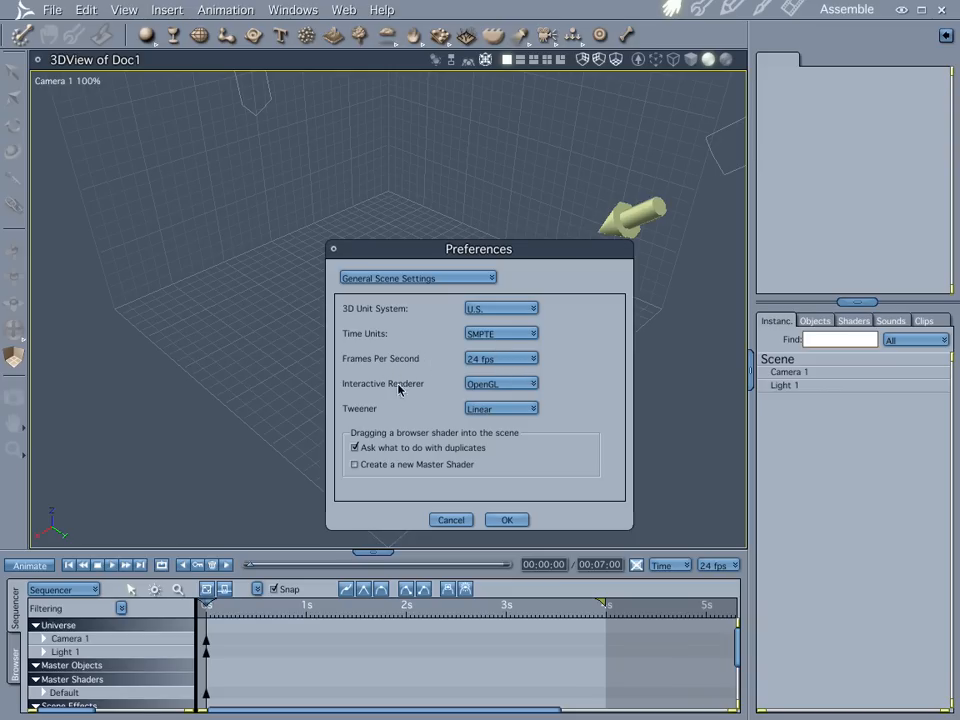
pyautogui.click(507, 386)
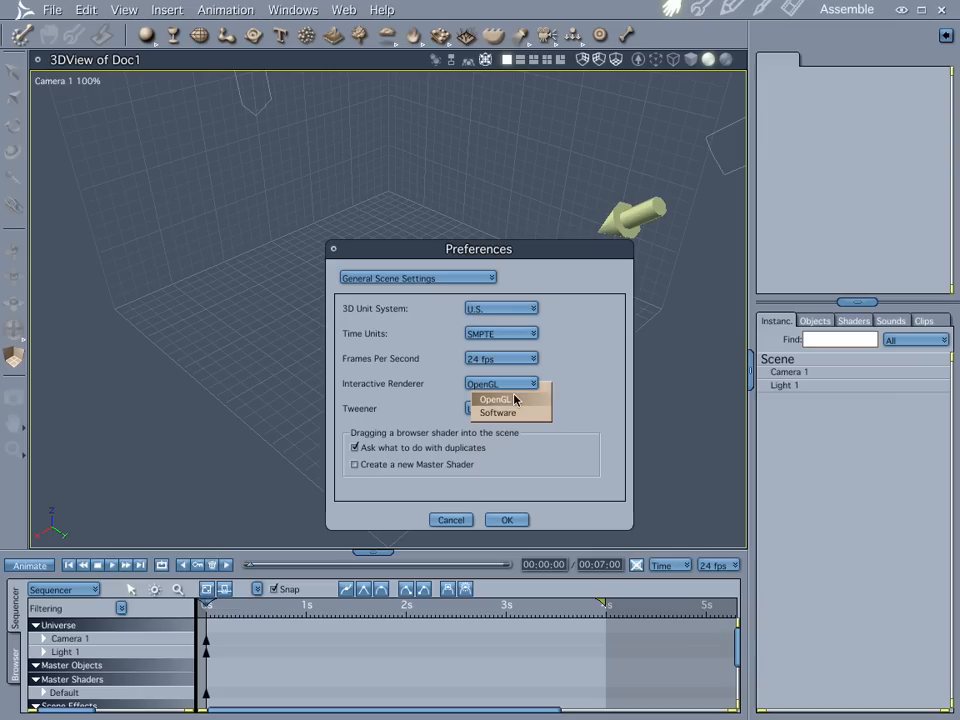
pyautogui.click(562, 372)
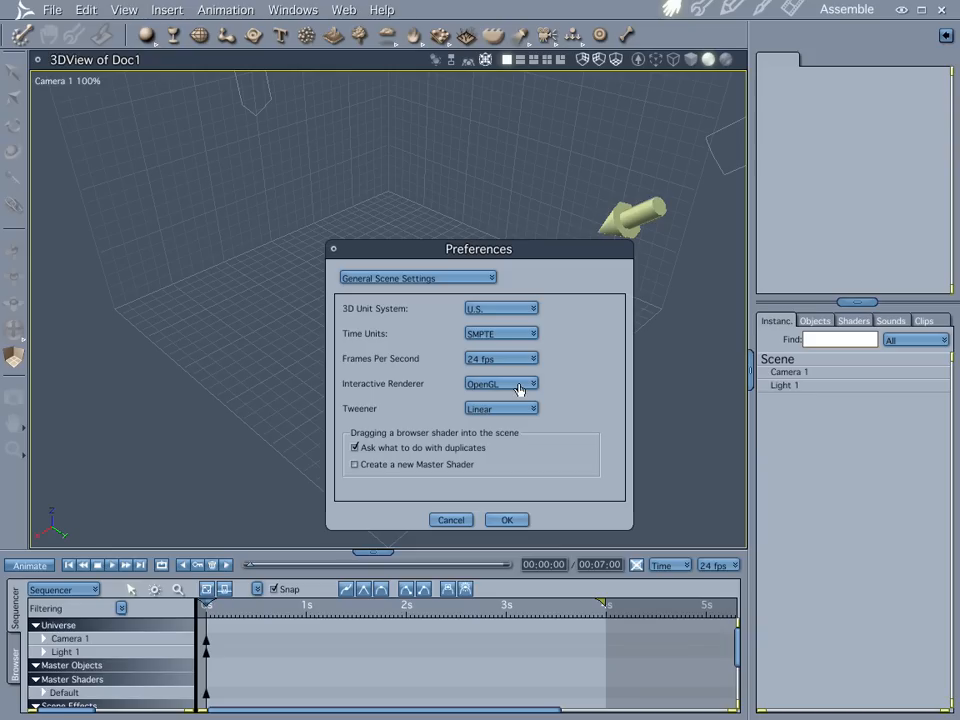
pyautogui.click(518, 389)
pyautogui.click(532, 409)
# Examine the user interface font choices in the Interface Settings preferences
pyautogui.click(401, 282)
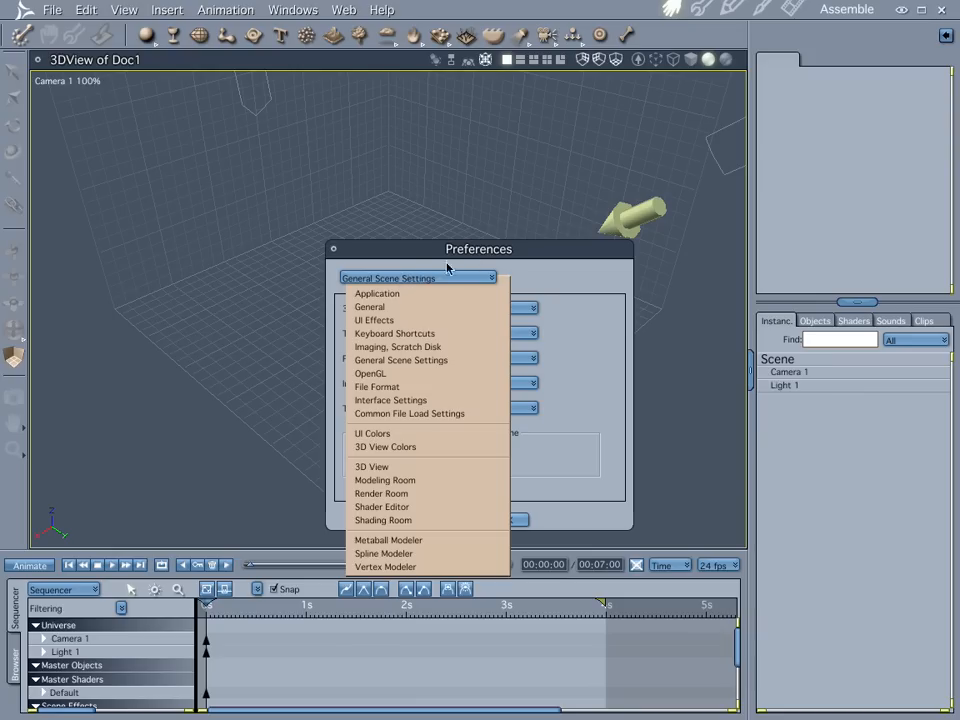
pyautogui.click(516, 271)
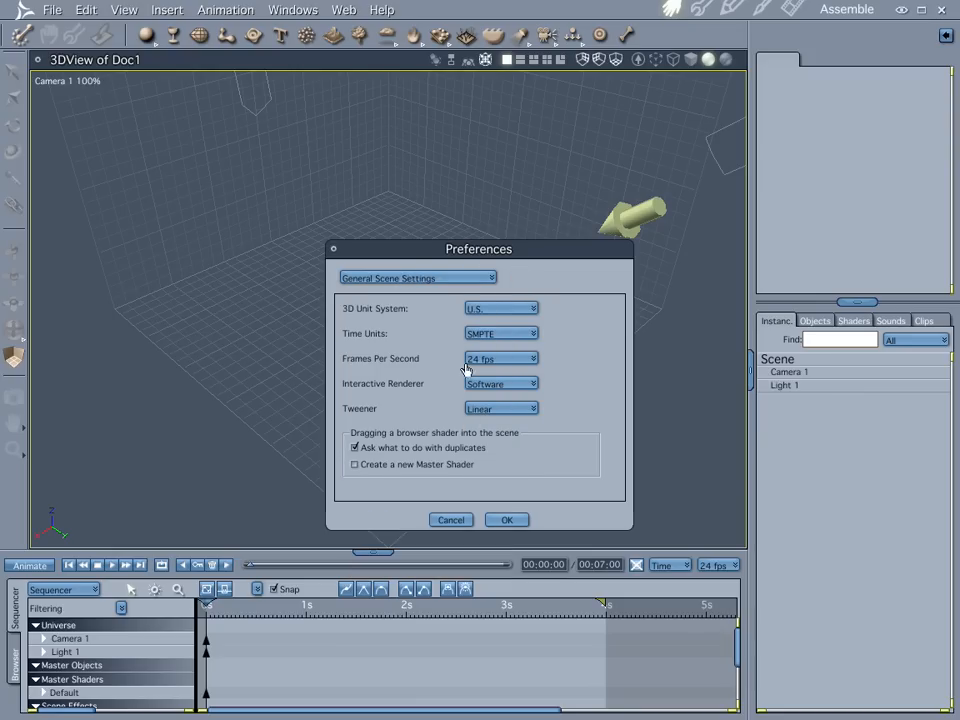
pyautogui.click(472, 279)
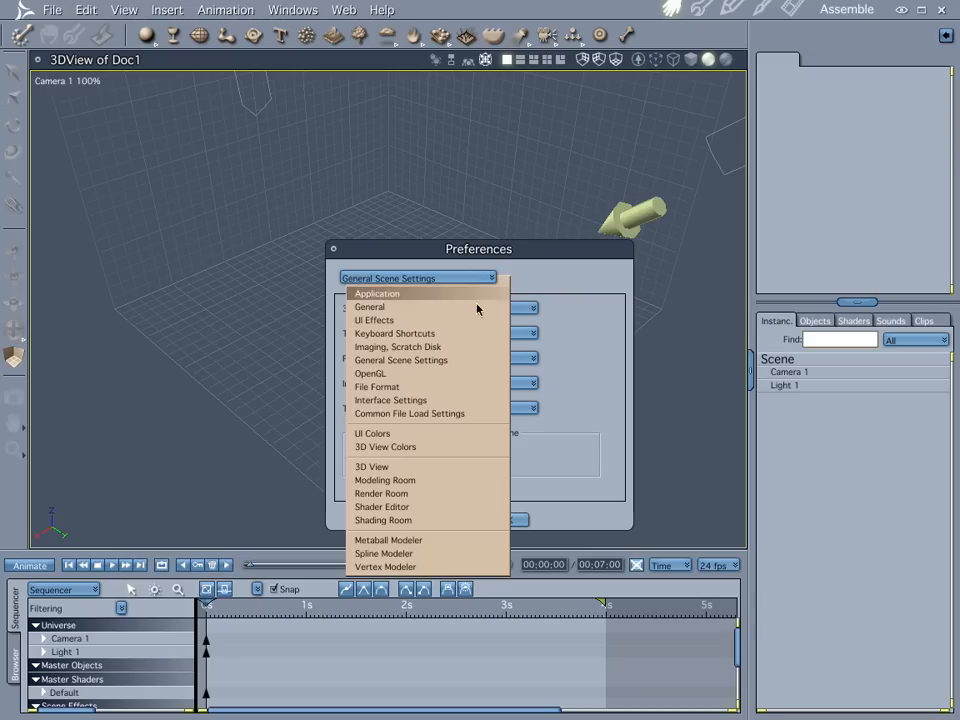
pyautogui.click(428, 401)
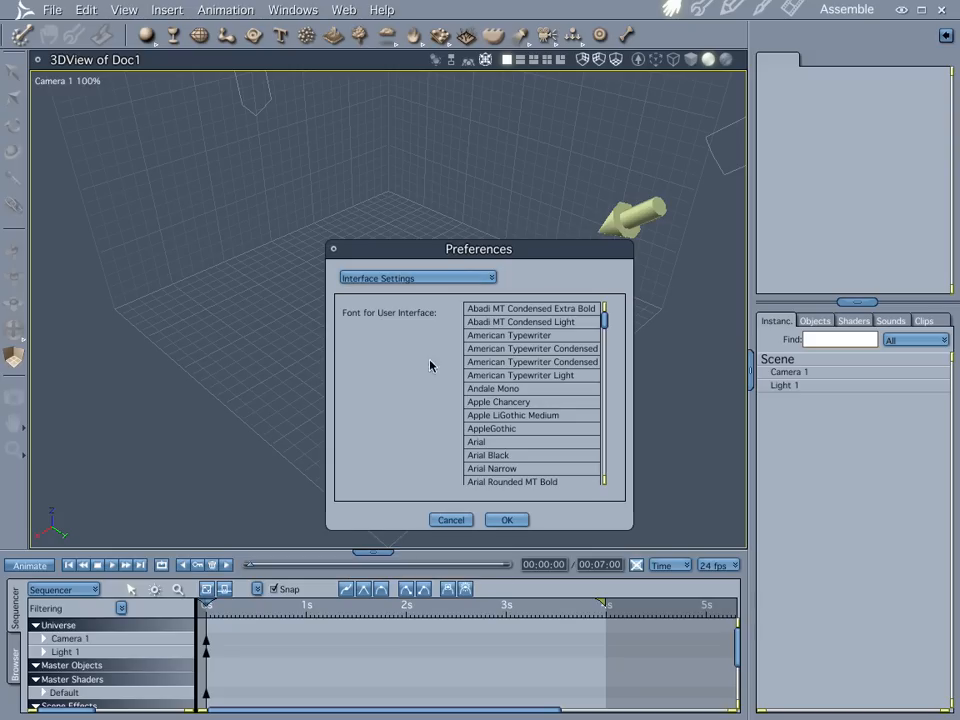
# In the UI Colors preferences, set the Background colour to dark grey with 19.74% lightness and 0% saturation, and apply the preferences
pyautogui.click(459, 280)
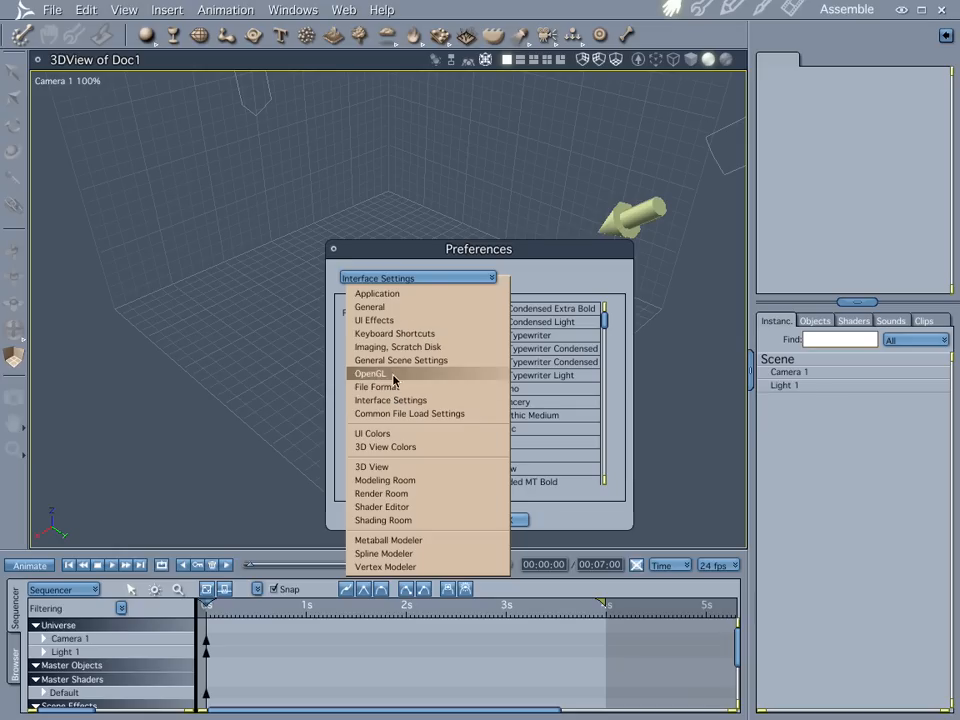
pyautogui.click(387, 438)
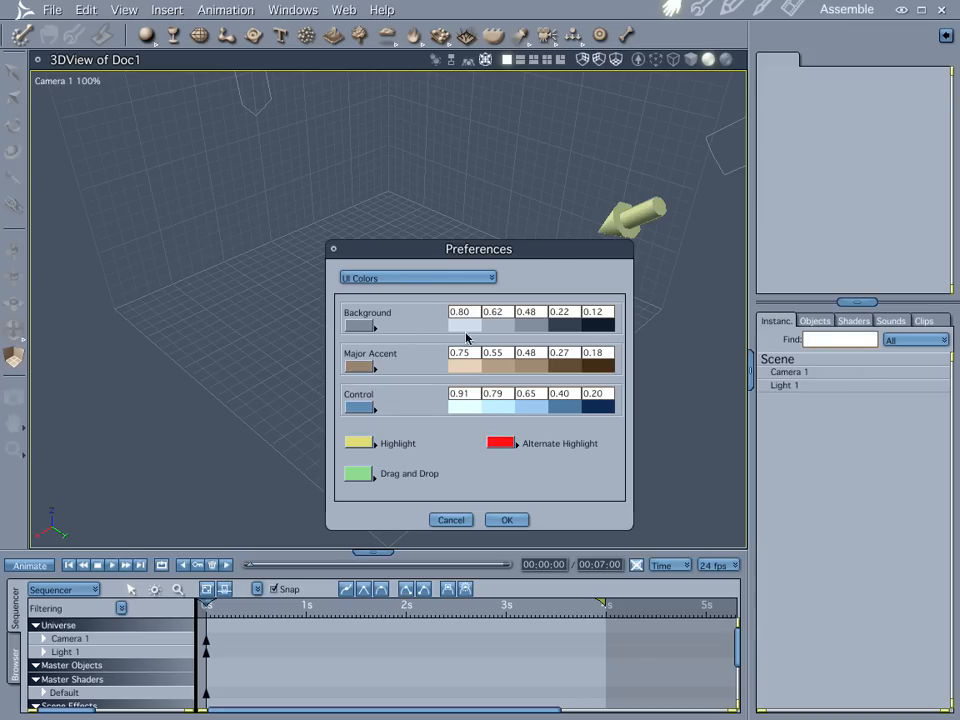
pyautogui.click(358, 328)
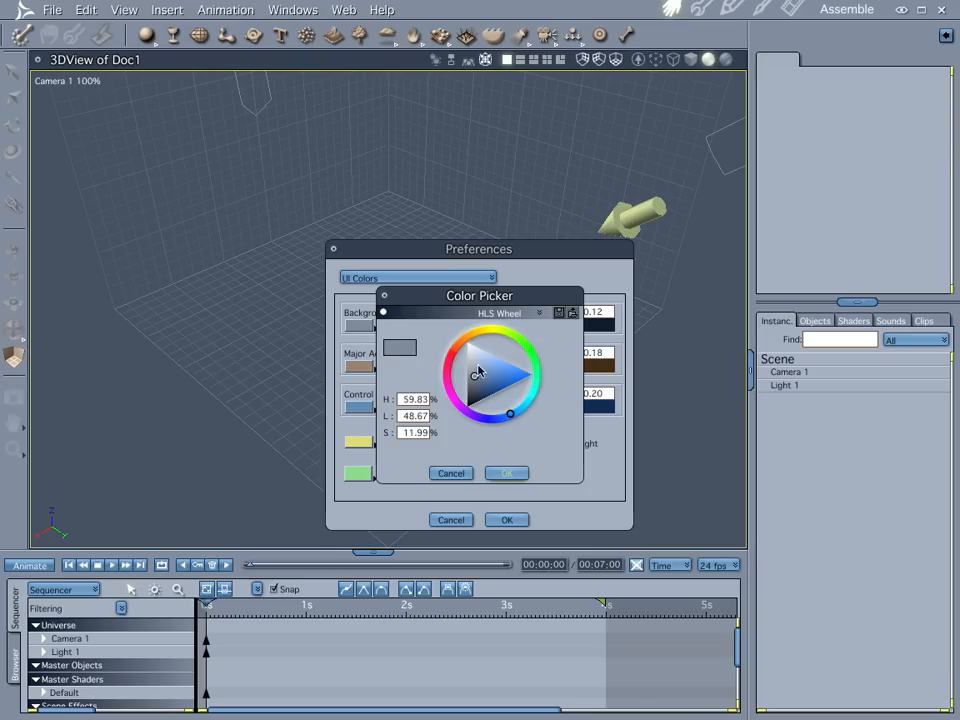
pyautogui.moveTo(473, 381); pyautogui.dragTo(467, 397)
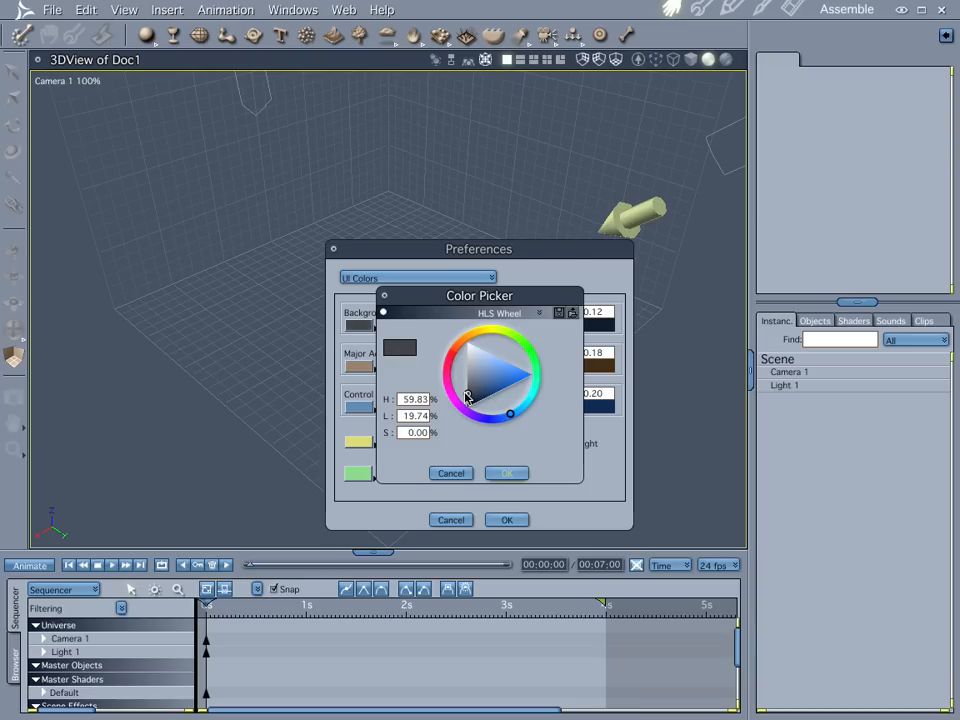
pyautogui.click(507, 474)
pyautogui.click(507, 519)
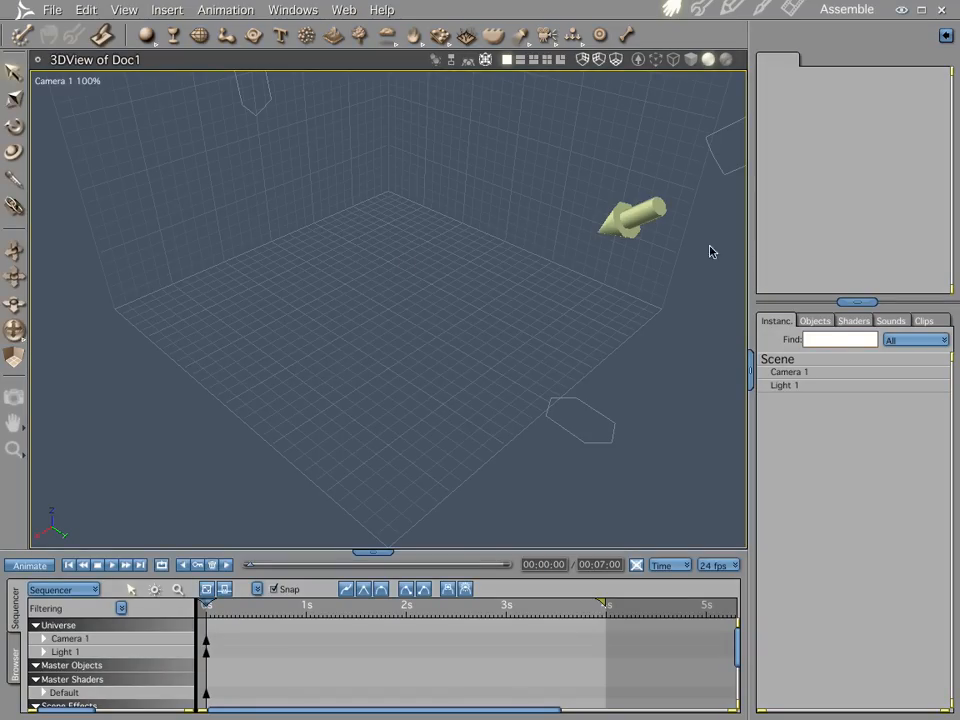
# Reopen the UI Colors preferences and set the Major Accent colour to orange with hue 6.60%, lightness 54.21% and saturation 100%
pyautogui.click(54, 10)
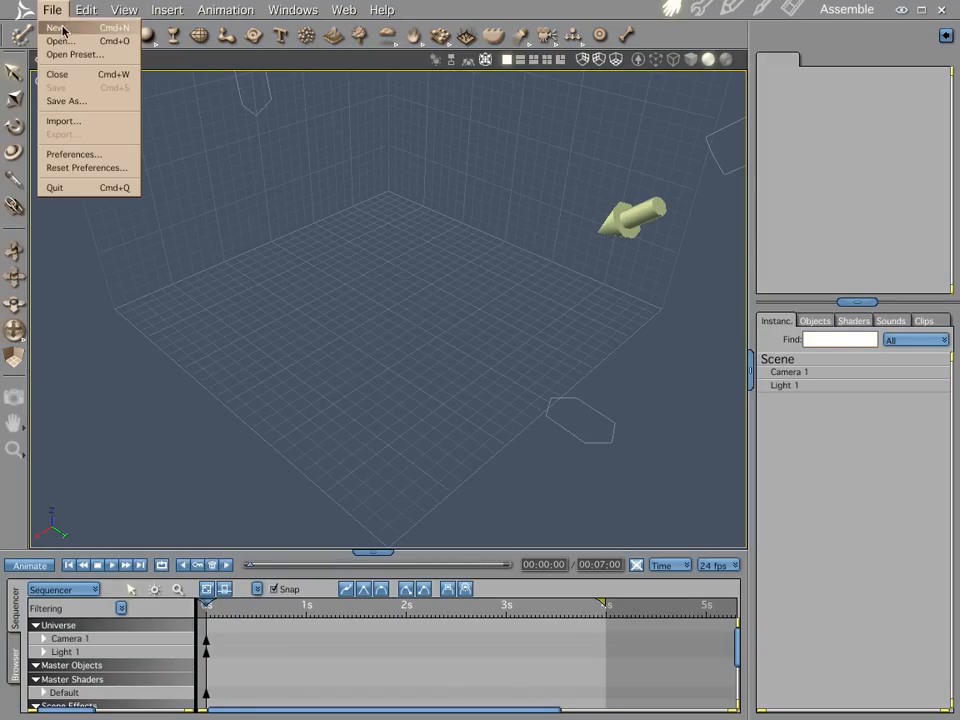
pyautogui.click(76, 155)
pyautogui.click(368, 325)
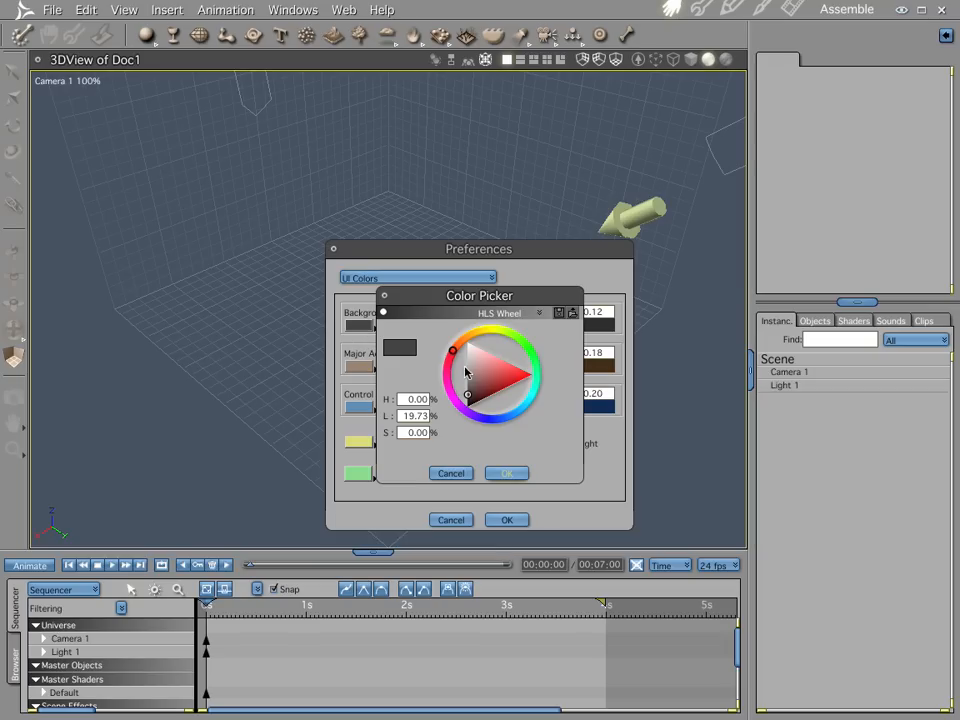
pyautogui.click(507, 473)
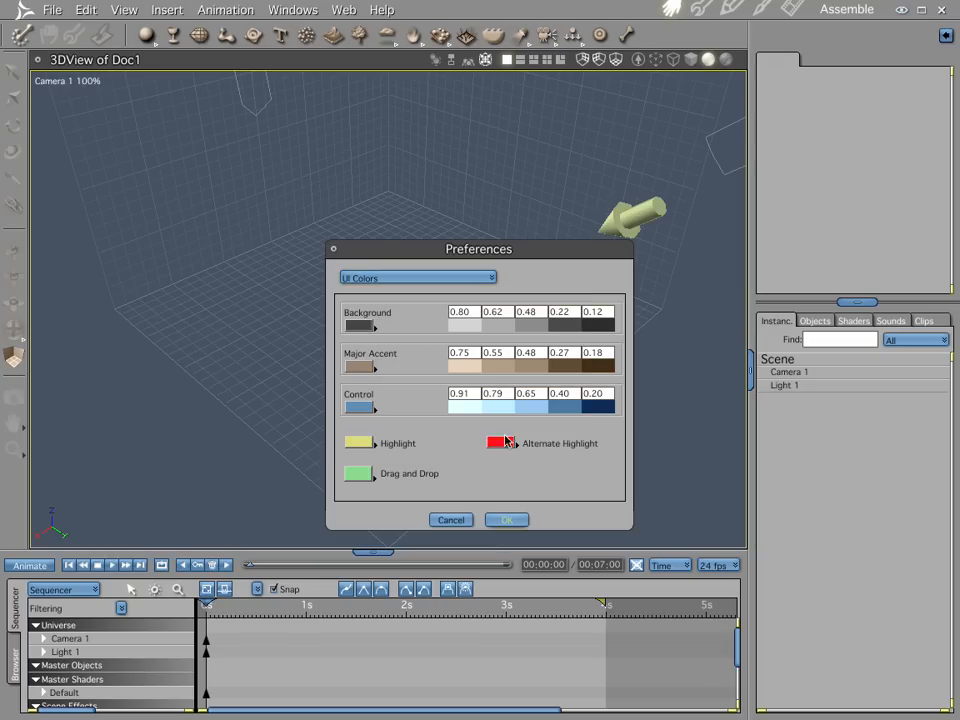
pyautogui.click(357, 366)
pyautogui.moveTo(487, 378)
pyautogui.mouseDown()
pyautogui.moveTo(523, 381)
pyautogui.moveTo(523, 361)
pyautogui.mouseUp()
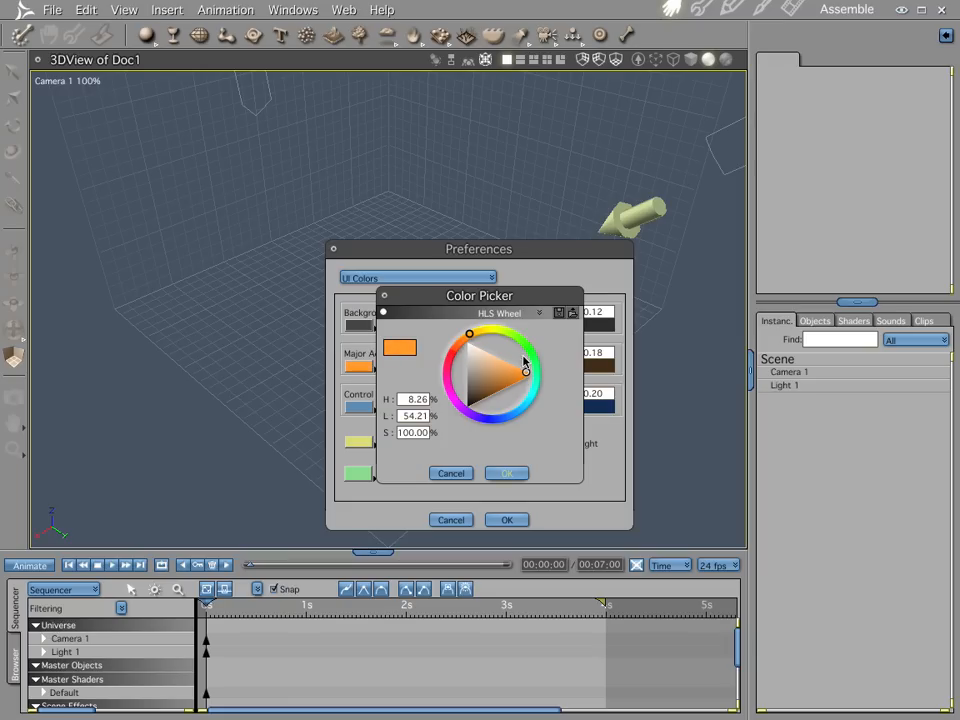
pyautogui.moveTo(471, 333); pyautogui.dragTo(465, 336)
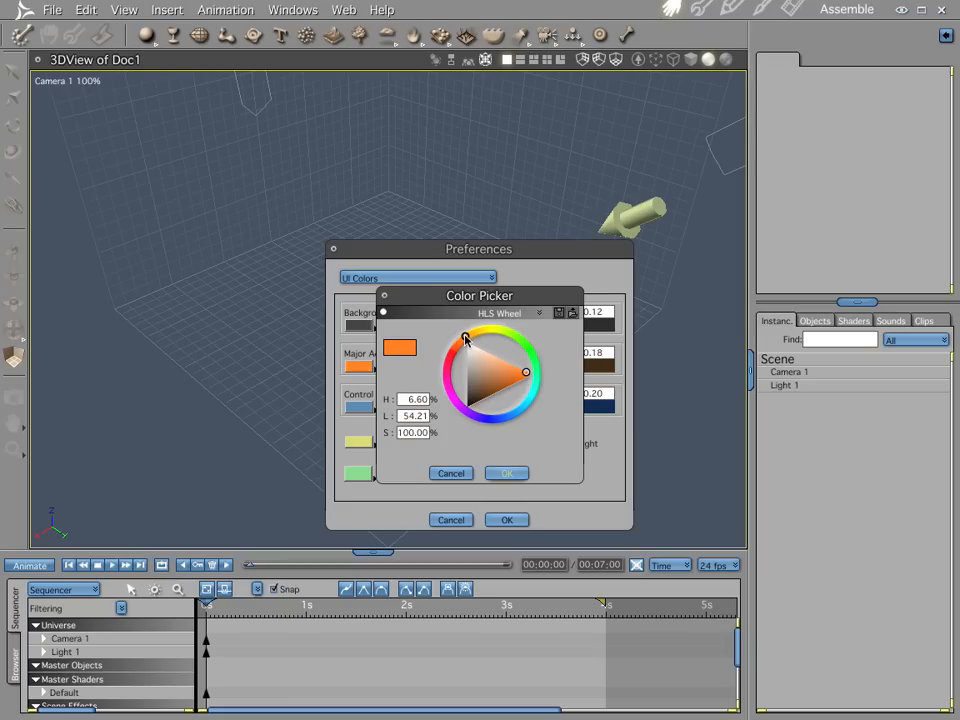
pyautogui.click(505, 473)
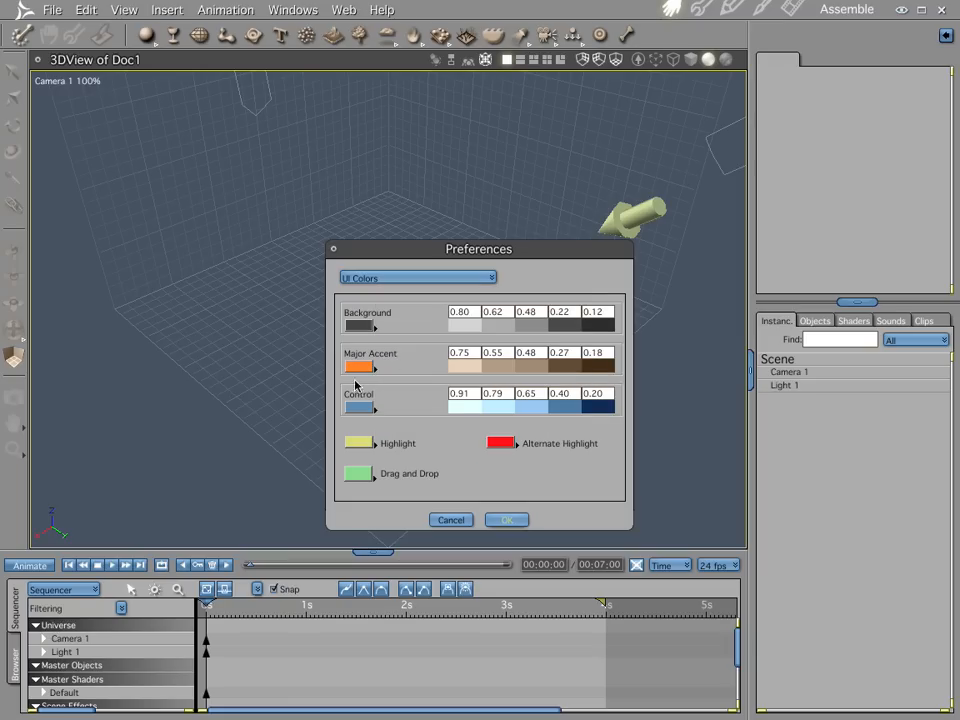
# Apply the Major Accent change, reopen the UI Colors preferences and set the Control colour to orange
pyautogui.click(499, 519)
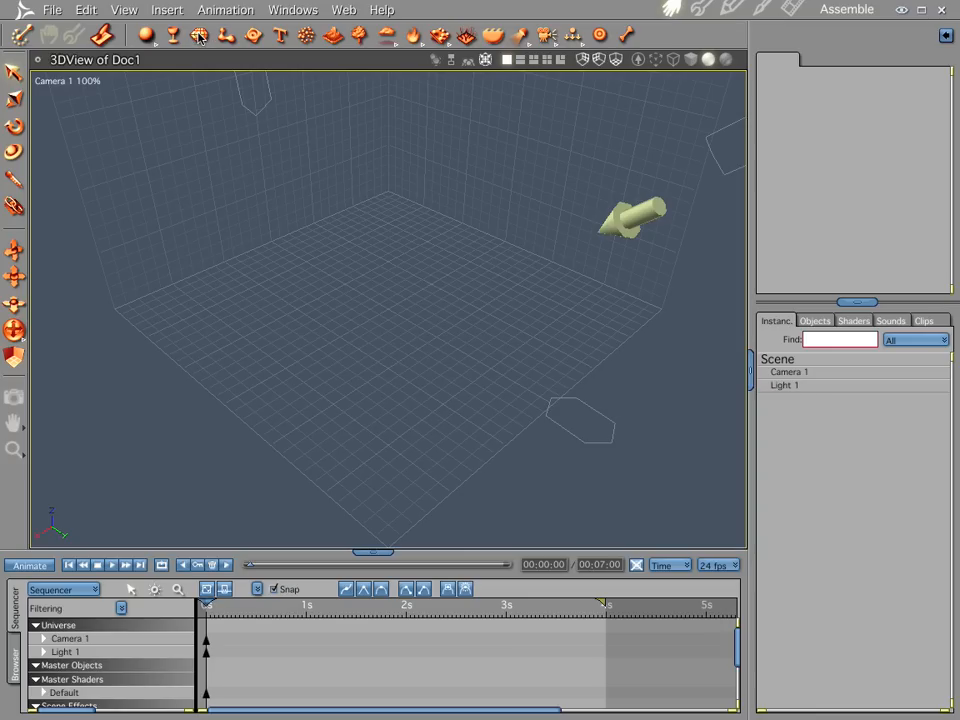
pyautogui.click(50, 9)
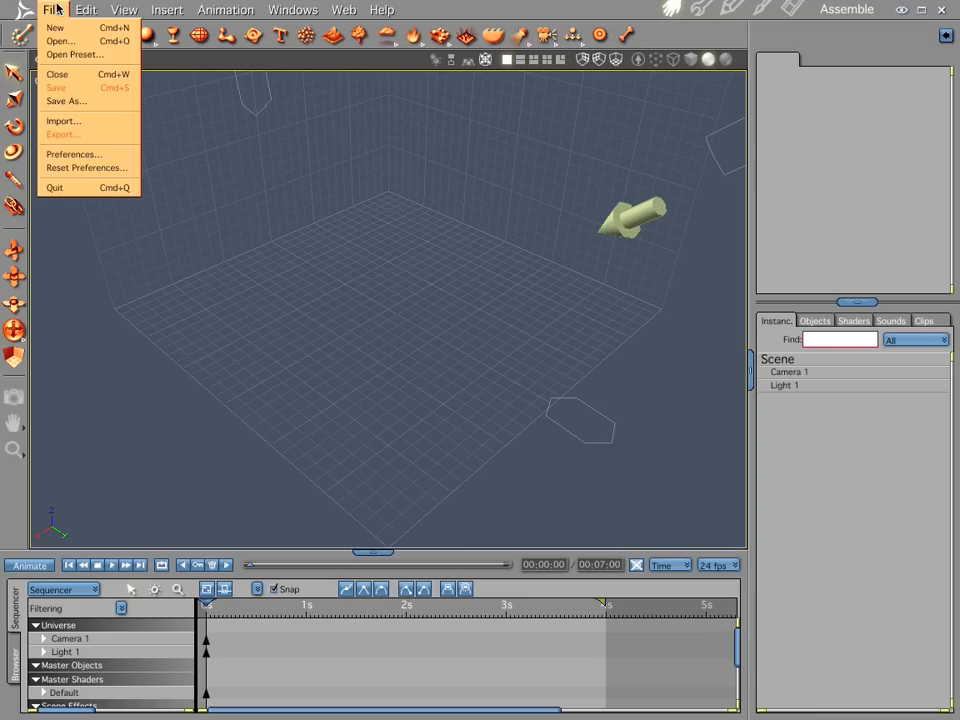
pyautogui.click(73, 156)
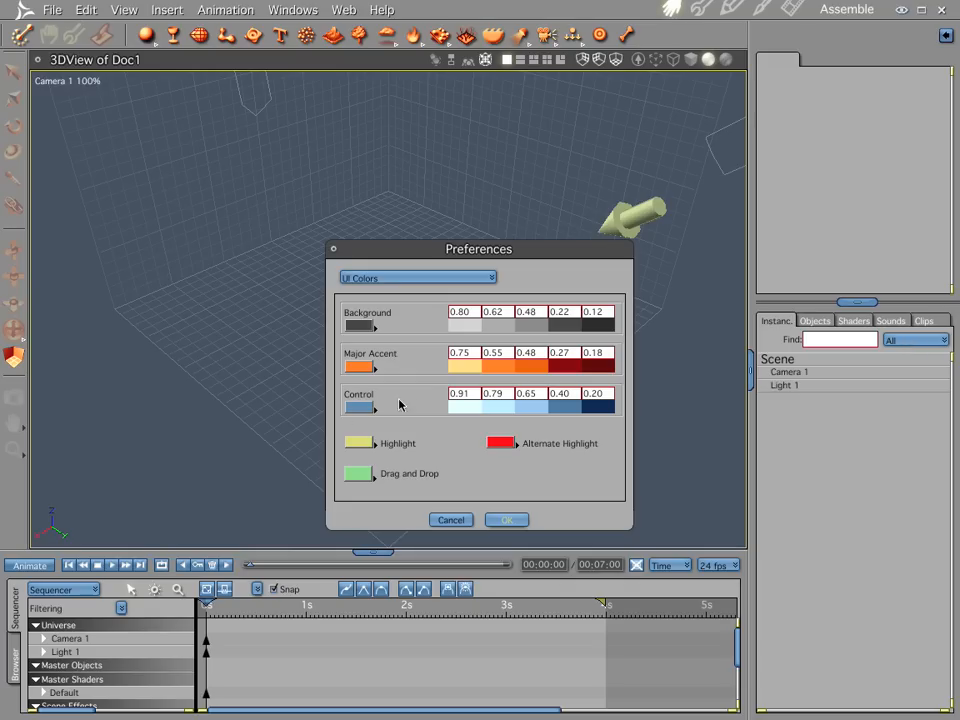
pyautogui.click(352, 408)
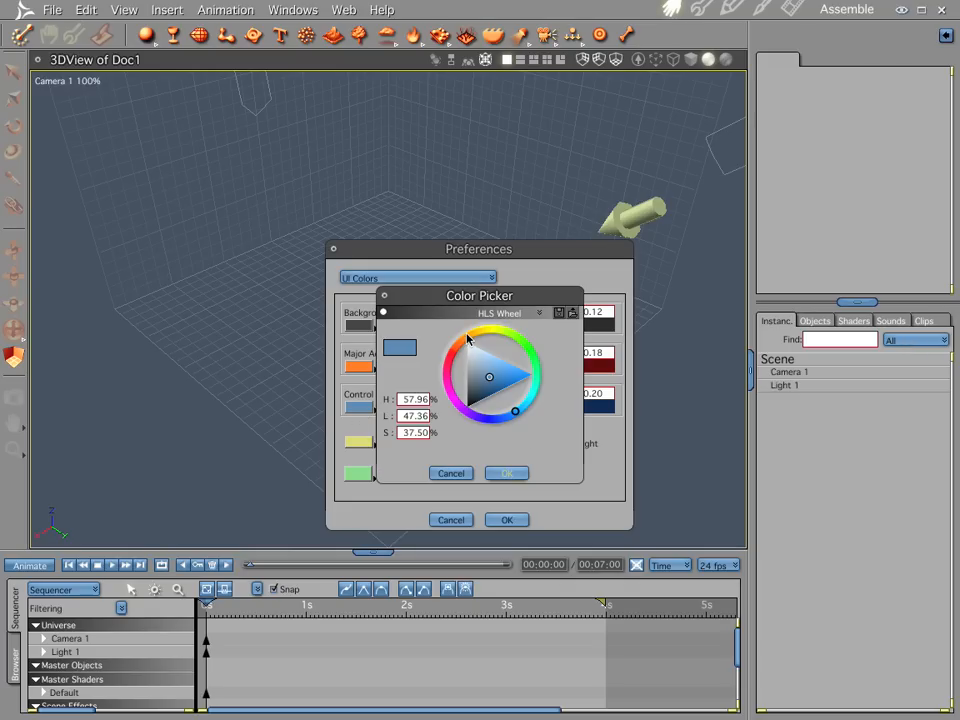
pyautogui.click(471, 336)
pyautogui.moveTo(475, 352); pyautogui.dragTo(520, 378)
pyautogui.click(507, 473)
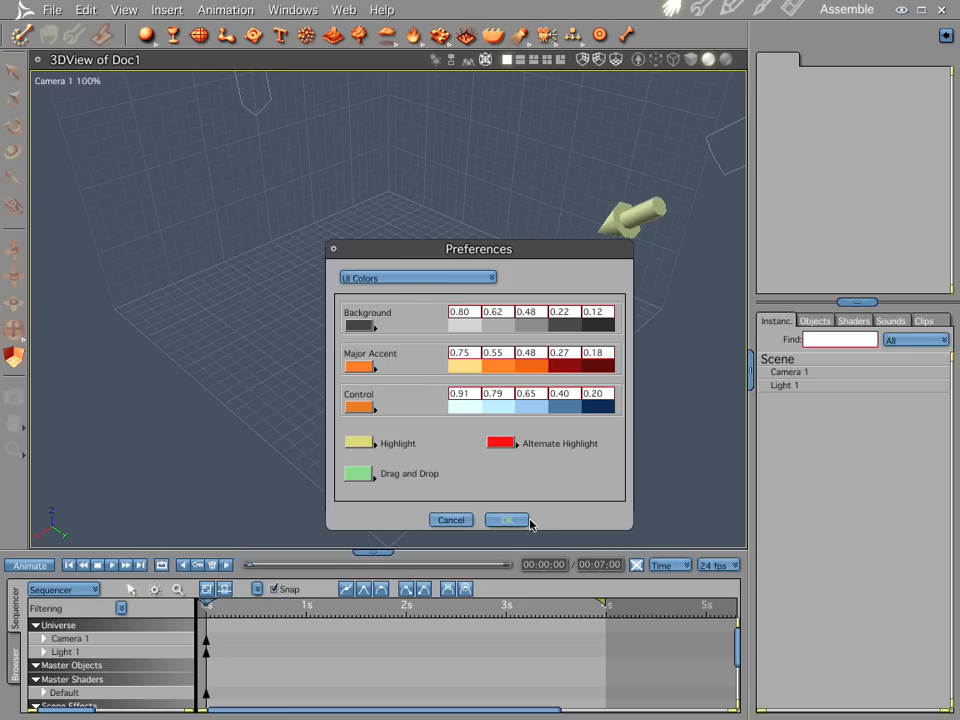
# Set the lightest Background shade value to 1.00 and apply the UI Colors preferences
pyautogui.doubleClick(474, 311)
pyautogui.write('1')
pyautogui.press('Return')
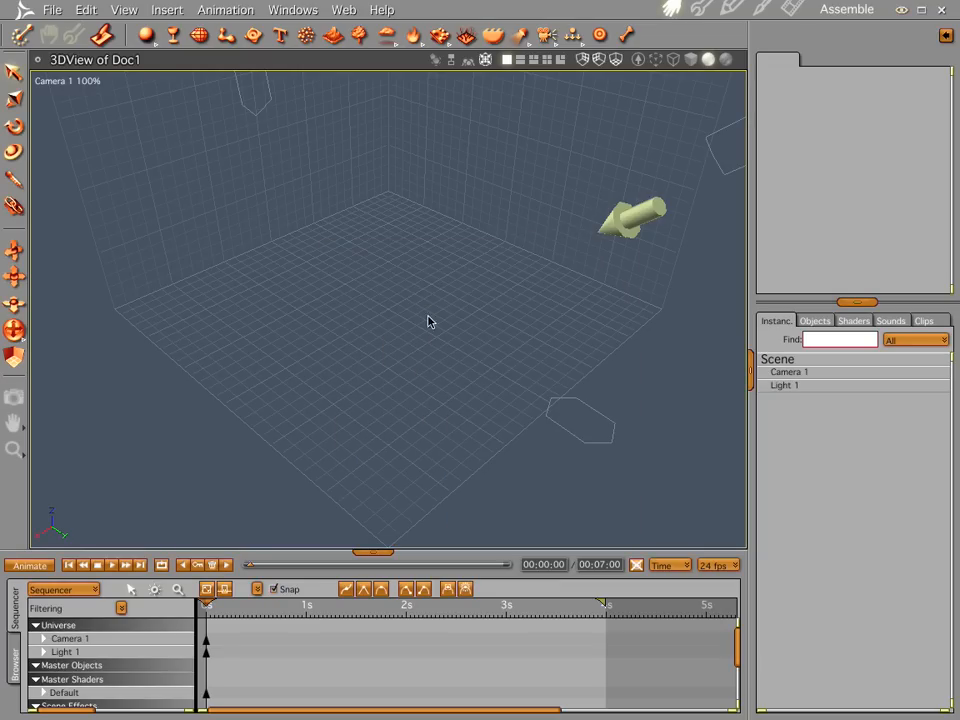
# Reopen the UI Colors preferences, set the second Background shade value to 0.75 and apply it
pyautogui.click(50, 10)
pyautogui.click(60, 155)
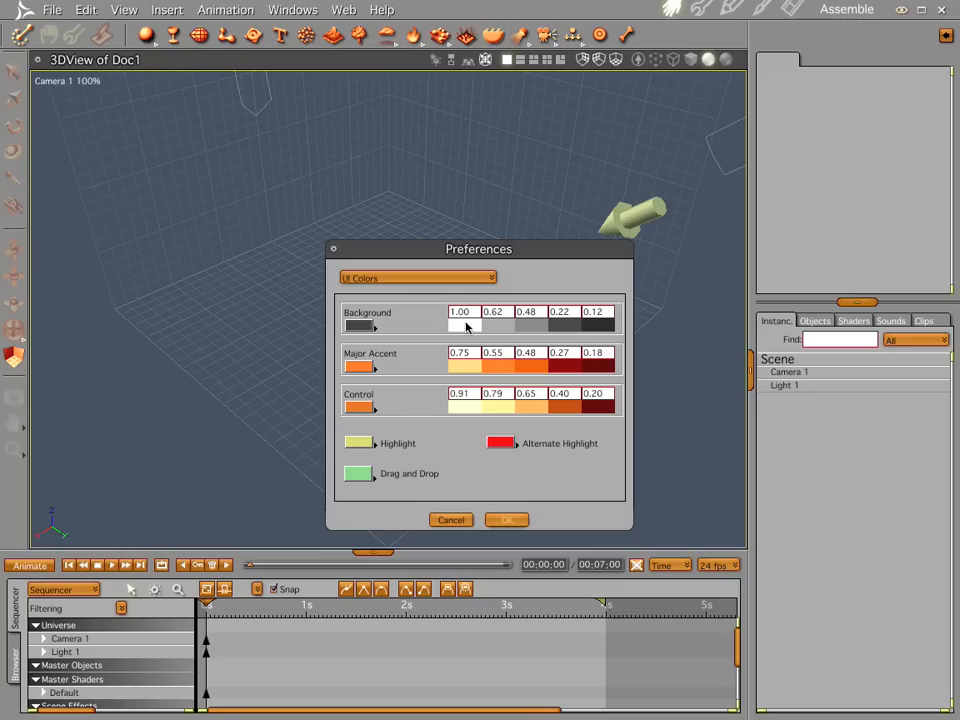
pyautogui.moveTo(509, 313); pyautogui.dragTo(492, 313)
pyautogui.write('75')
pyautogui.click(507, 521)
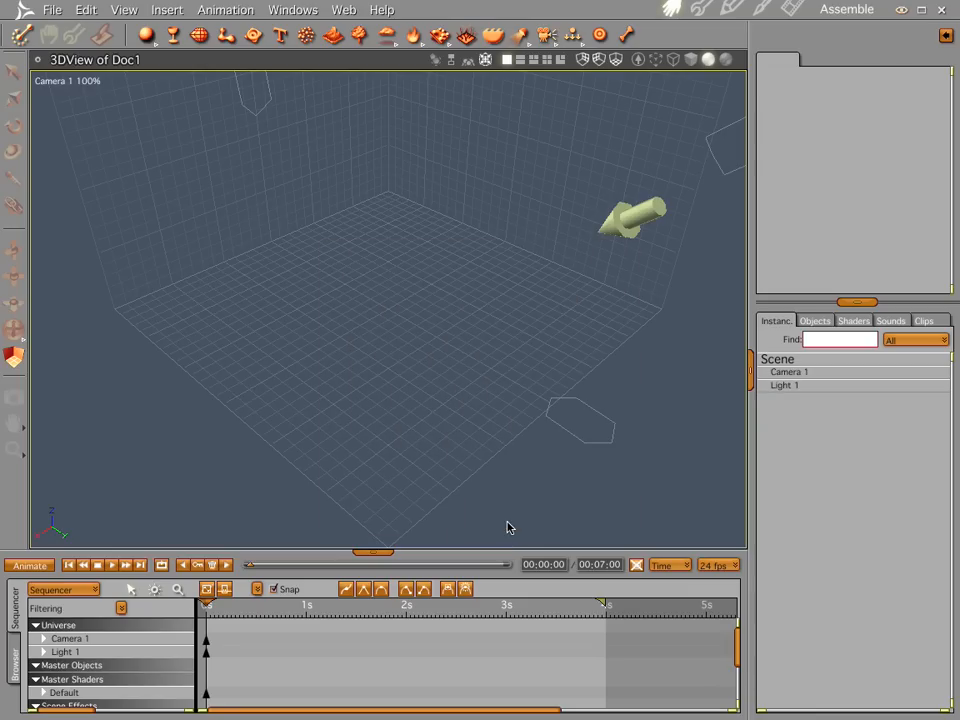
# Insert a sphere primitive in the scene, and render its shader preview in the Texture room before returning to the Assemble room
pyautogui.click(826, 360)
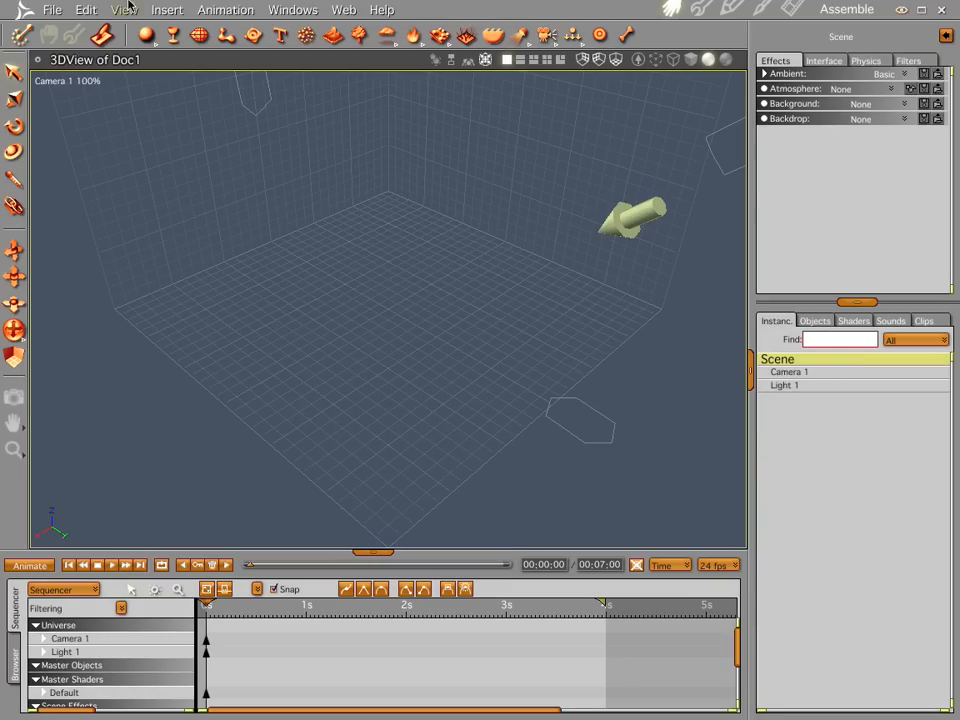
pyautogui.click(418, 342)
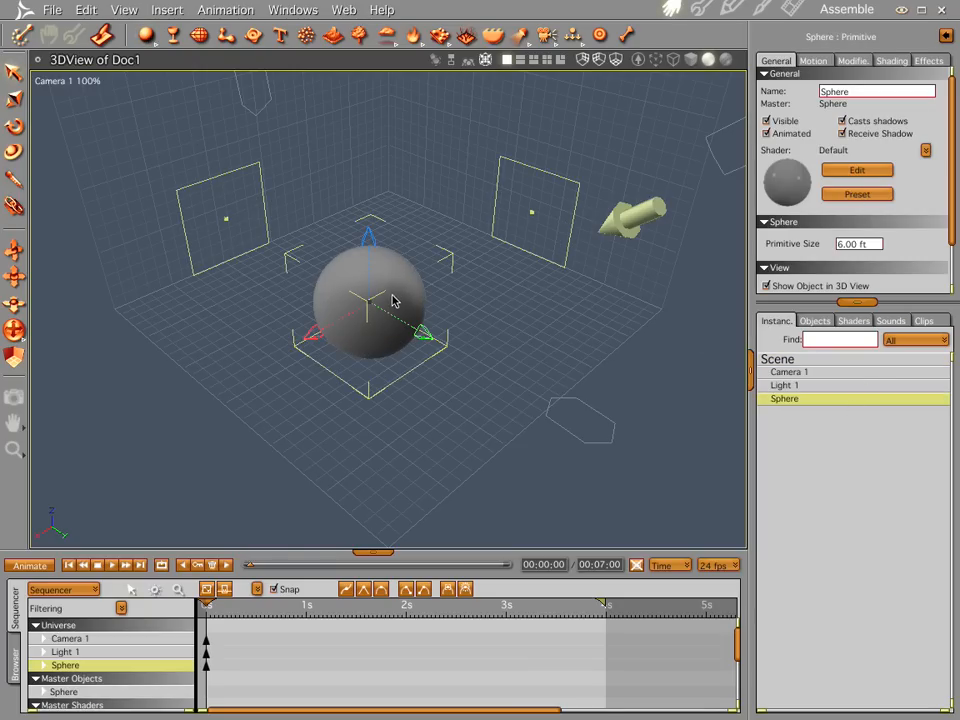
pyautogui.click(857, 170)
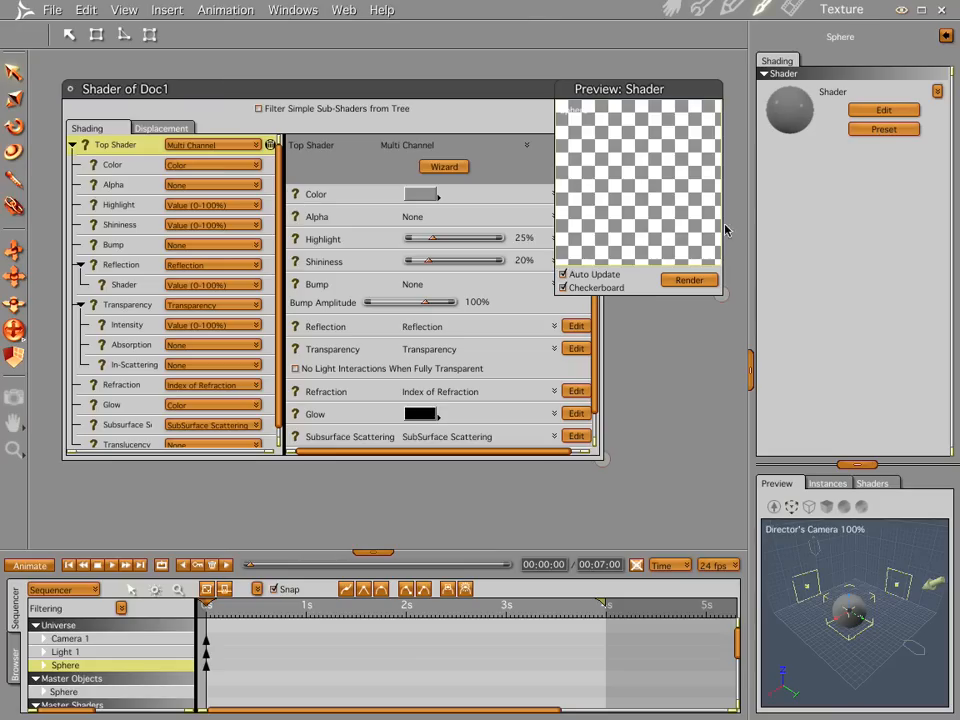
pyautogui.click(701, 279)
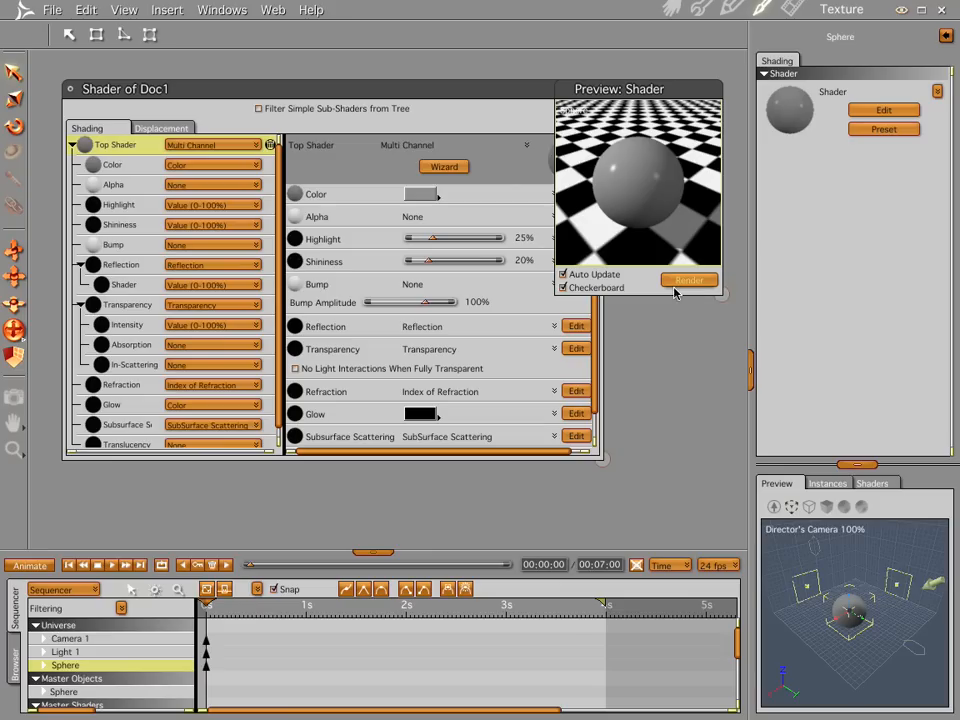
pyautogui.click(671, 7)
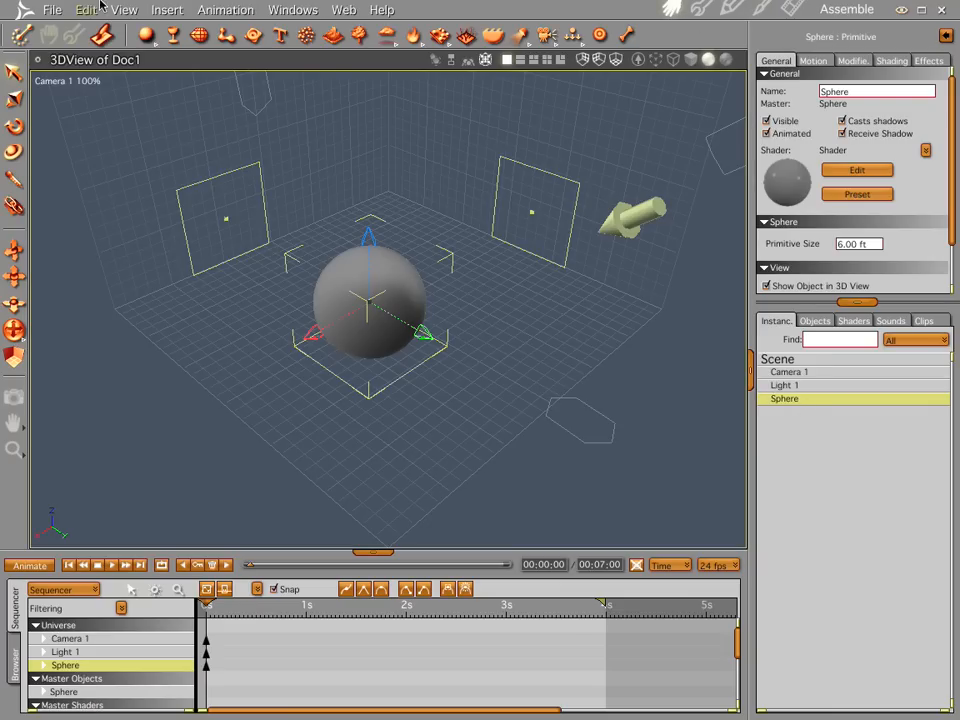
# In the UI Colors preferences, set the Highlight colour to dark red with hue 97.38%, lightness 18.95% and saturation 100%, and apply it
pyautogui.click(52, 10)
pyautogui.click(60, 154)
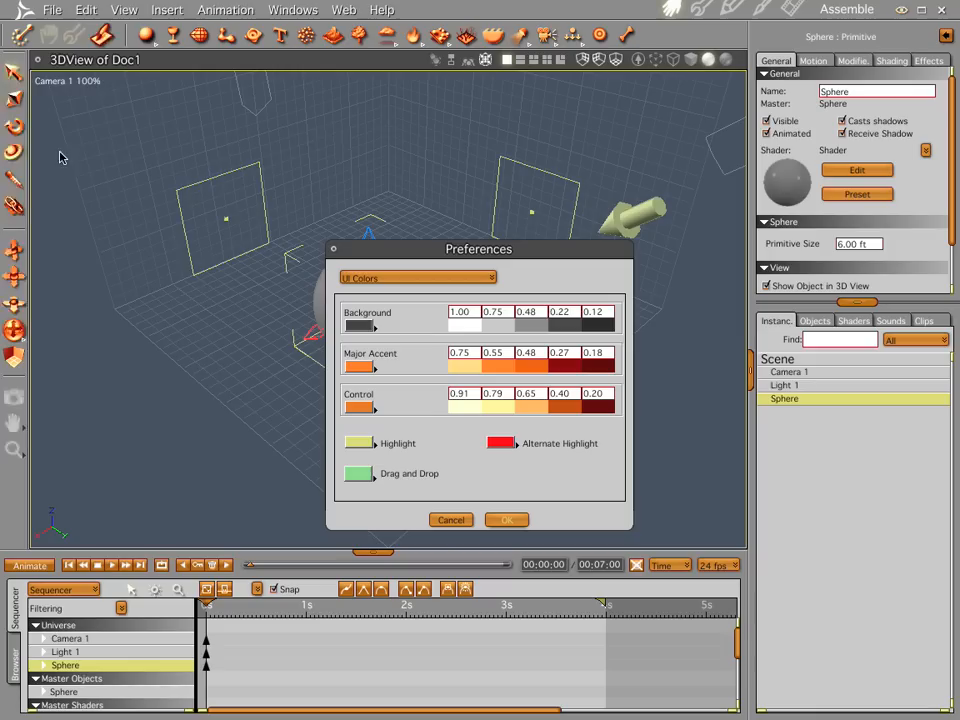
pyautogui.click(357, 443)
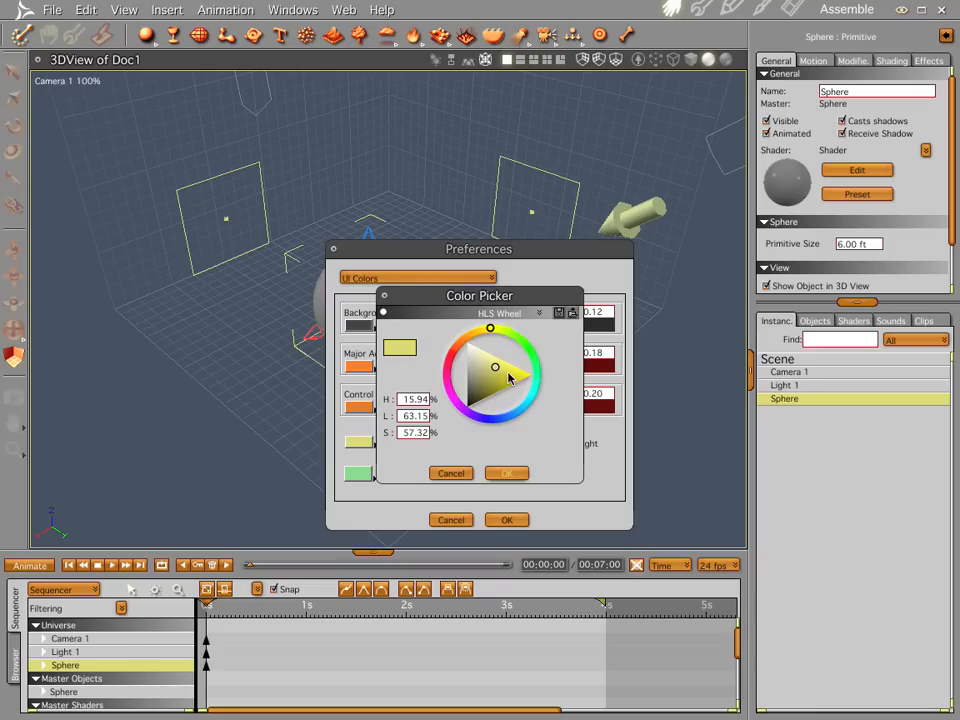
pyautogui.moveTo(497, 371); pyautogui.dragTo(499, 403)
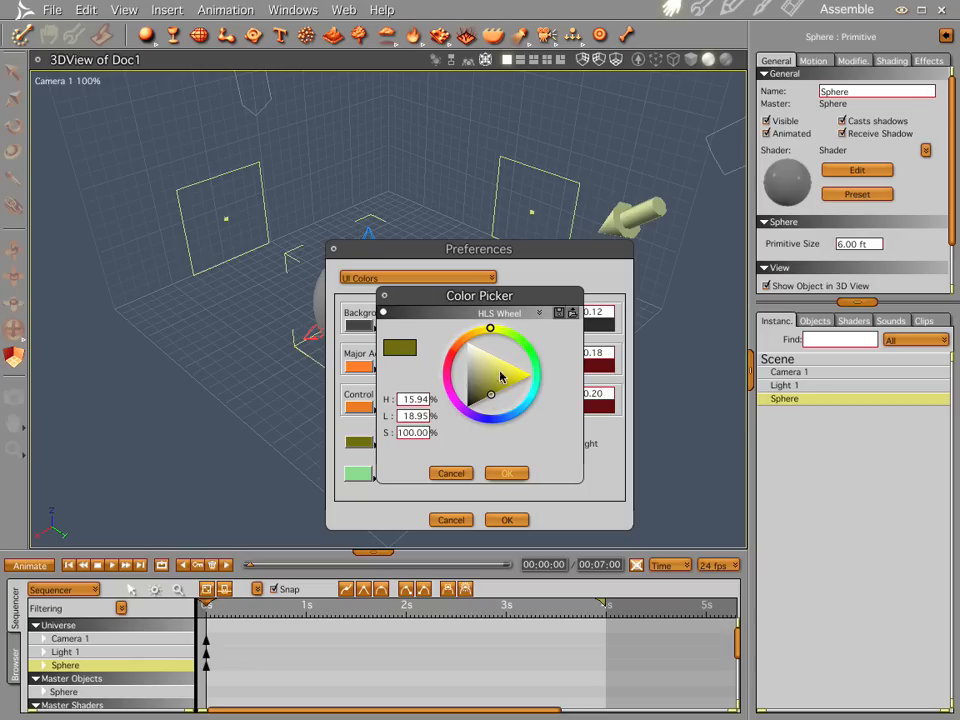
pyautogui.moveTo(487, 323); pyautogui.dragTo(450, 356)
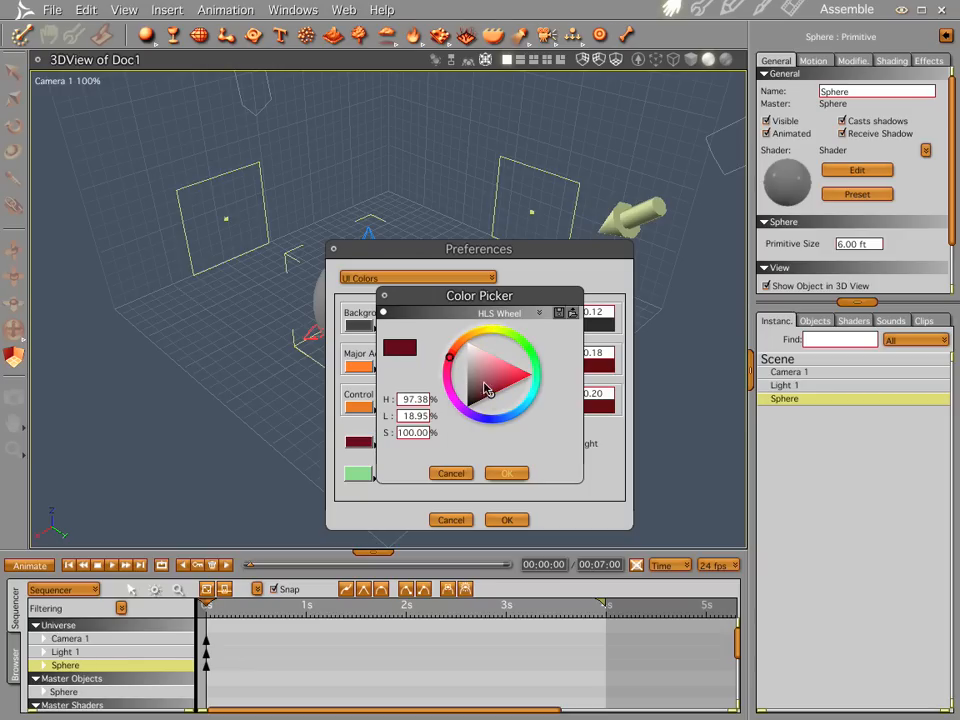
pyautogui.click(503, 475)
pyautogui.click(506, 520)
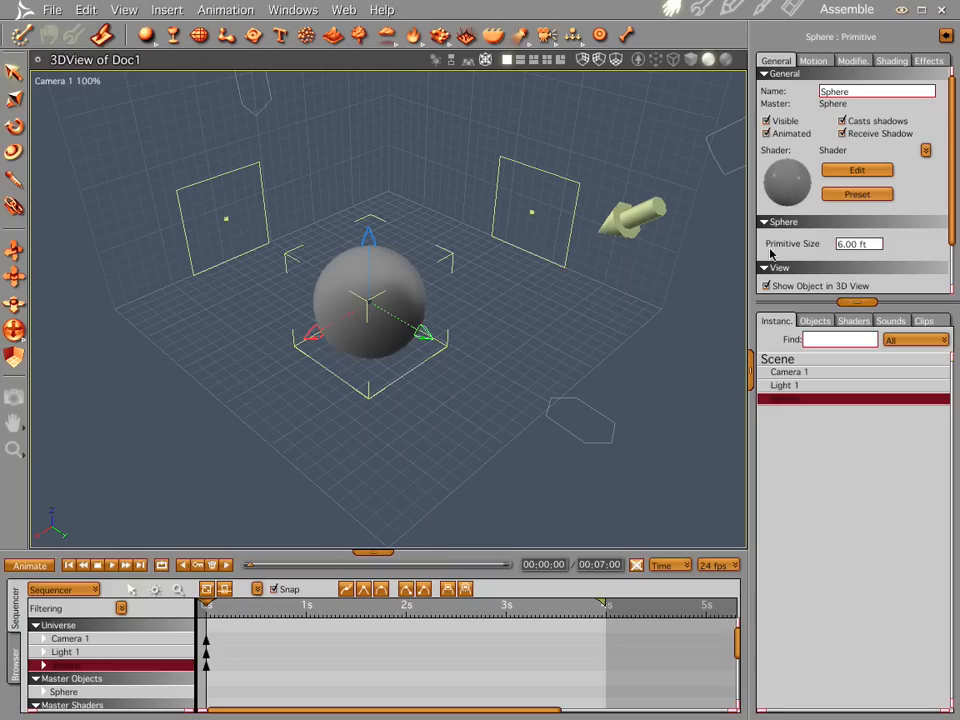
# Examine the new highlight colour in the sphere's shader editor and return to the Assemble room
pyautogui.click(866, 172)
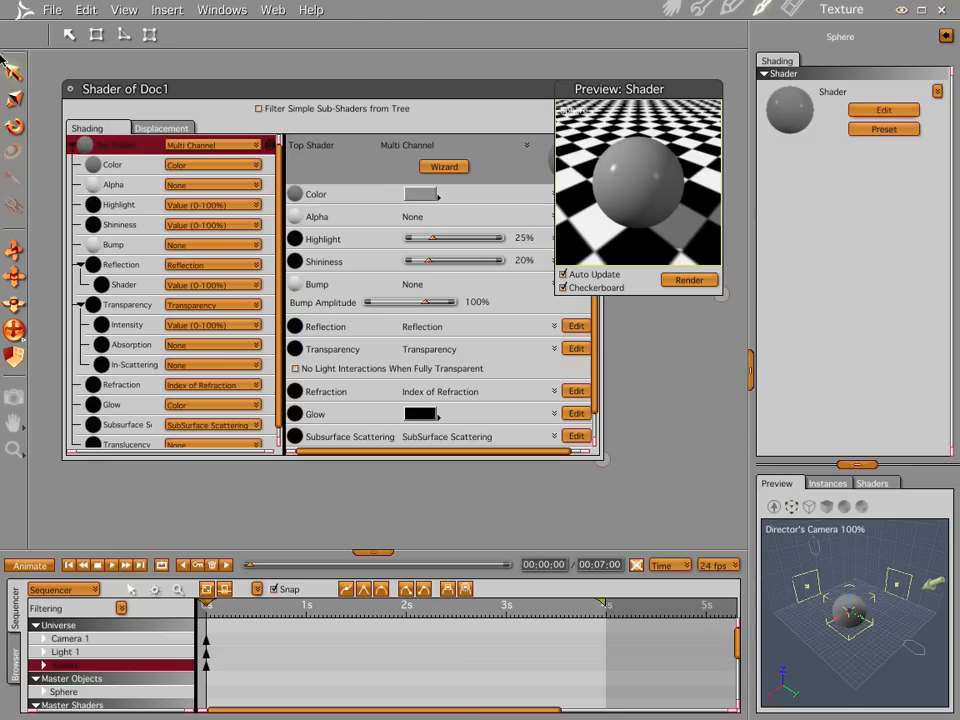
pyautogui.click(53, 11)
pyautogui.click(53, 11)
pyautogui.click(672, 9)
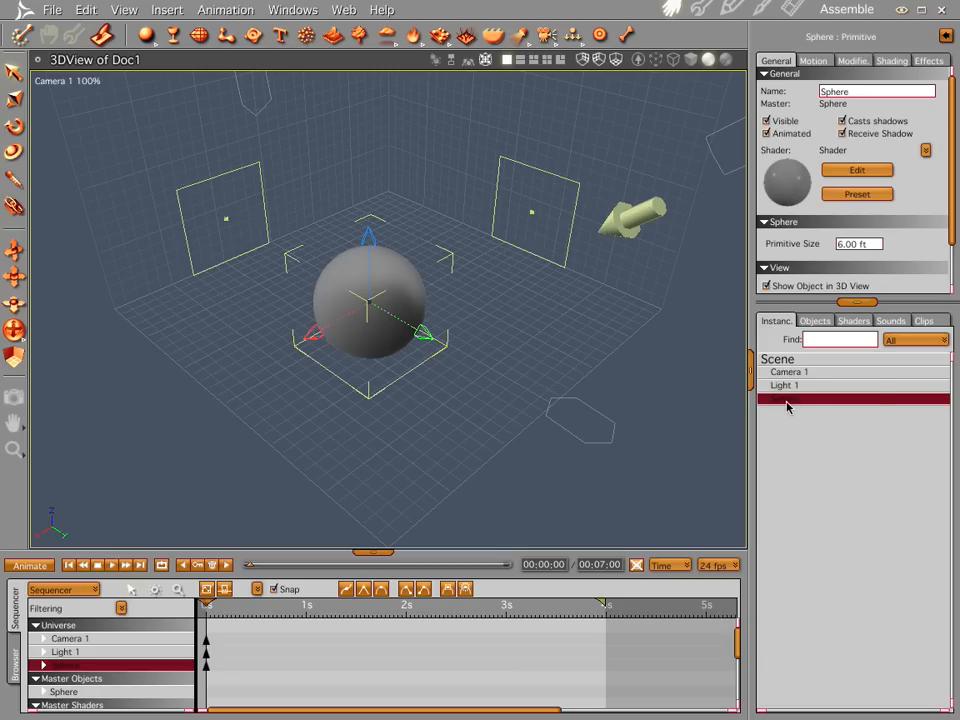
# In the UI Colors preferences, set the Highlight colour to grey with lightness 55.26% and saturation 0%, and apply it
pyautogui.click(52, 10)
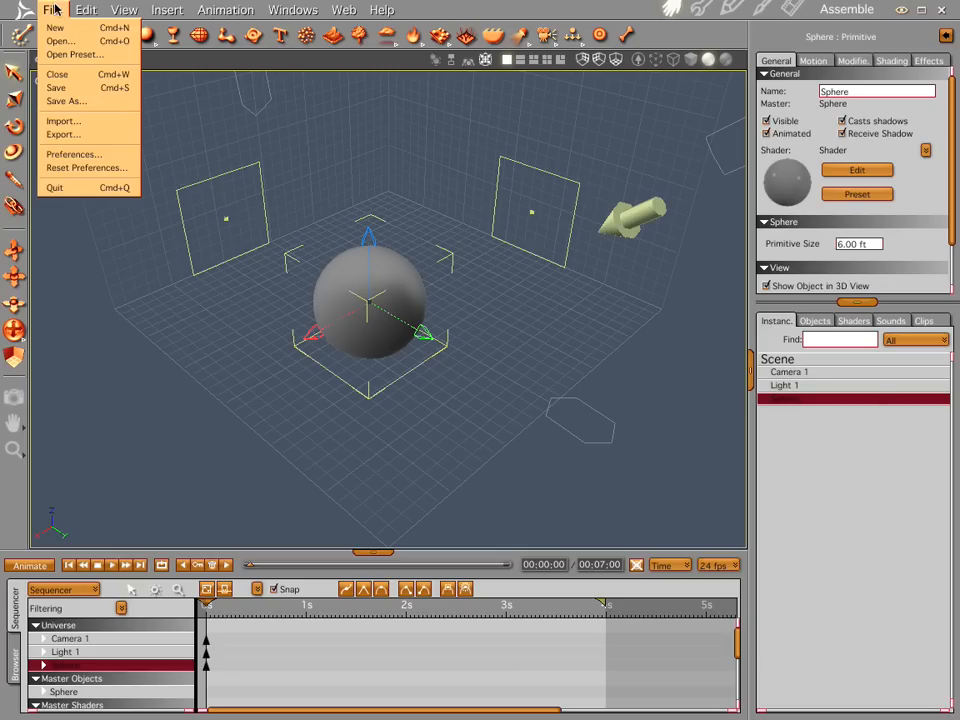
pyautogui.click(57, 154)
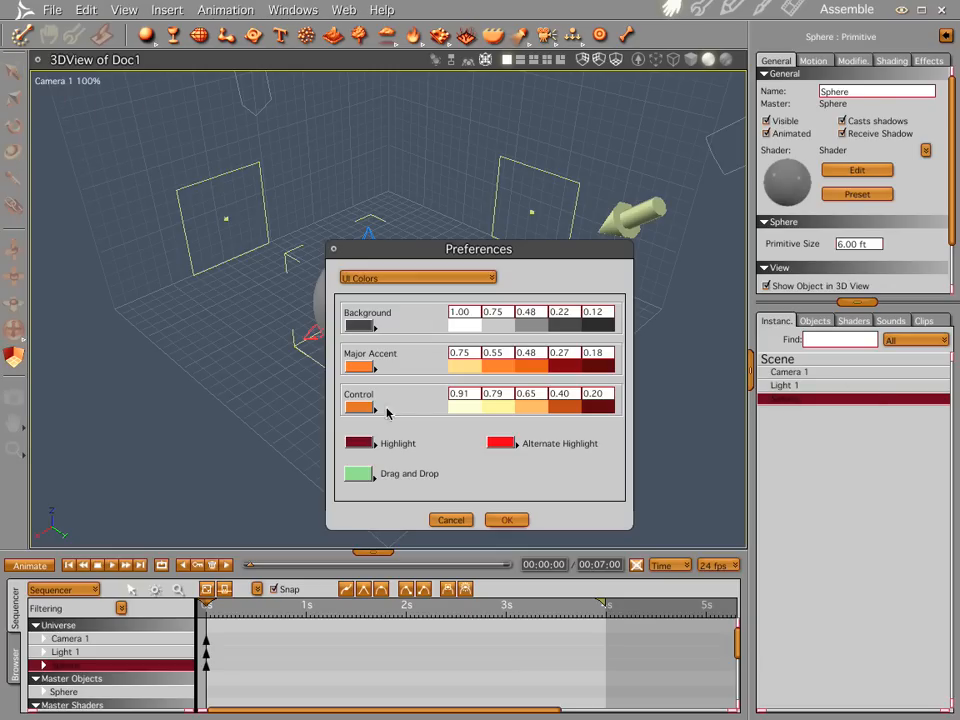
pyautogui.click(359, 442)
pyautogui.moveTo(476, 376)
pyautogui.mouseDown()
pyautogui.moveTo(470, 365)
pyautogui.moveTo(480, 368)
pyautogui.moveTo(461, 375)
pyautogui.mouseUp()
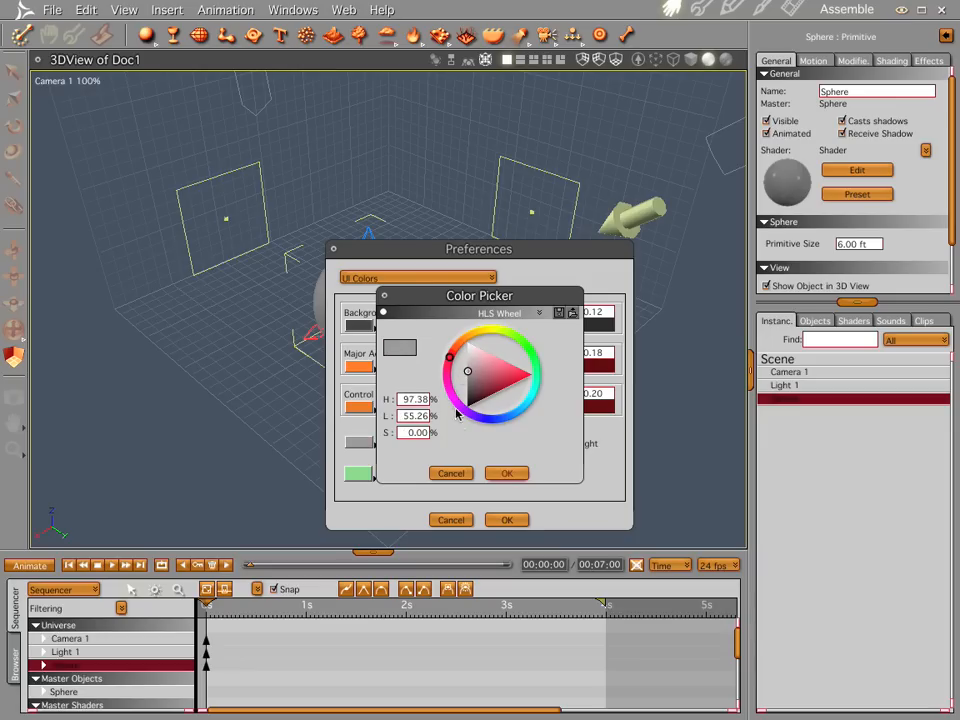
pyautogui.click(512, 476)
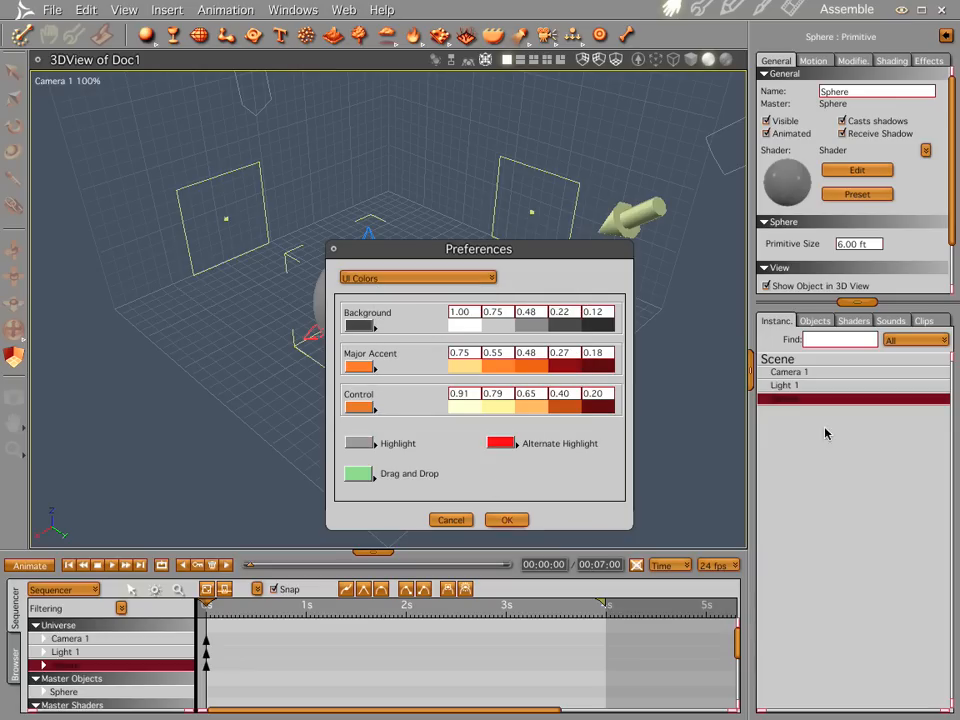
pyautogui.click(514, 519)
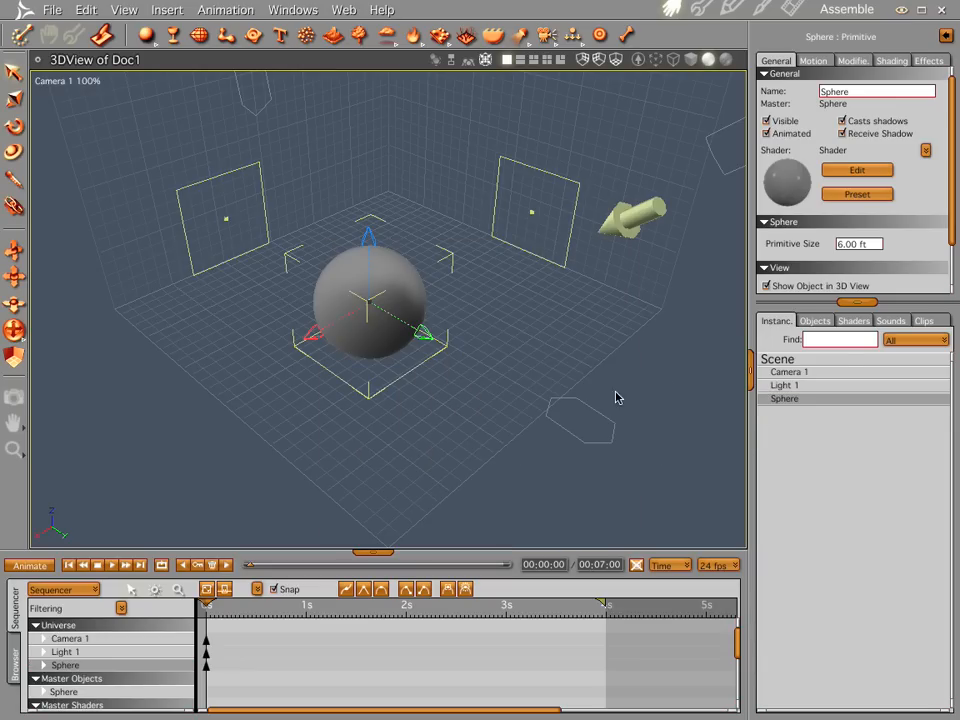
# In the 3D View Colors preferences, set the Background colour to black and apply the preferences
pyautogui.click(45, 9)
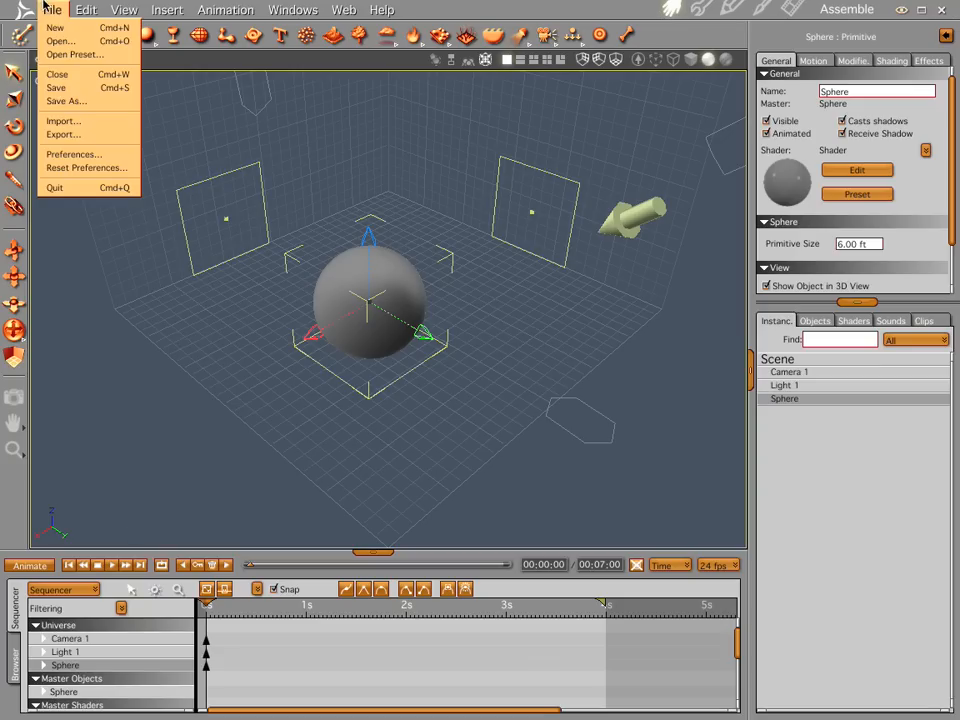
pyautogui.click(74, 154)
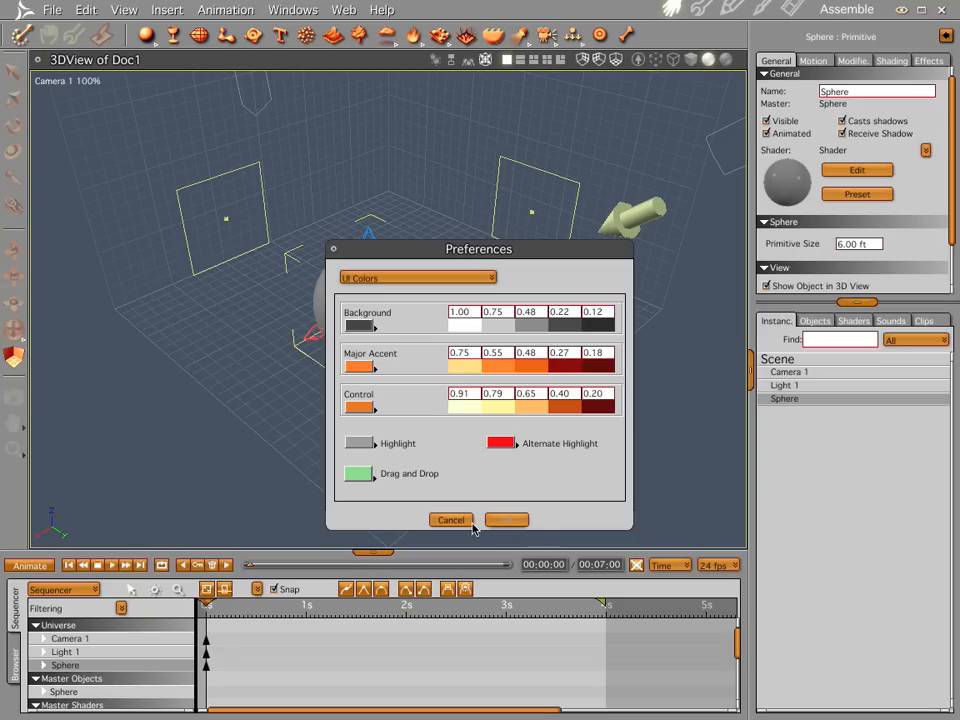
pyautogui.click(388, 277)
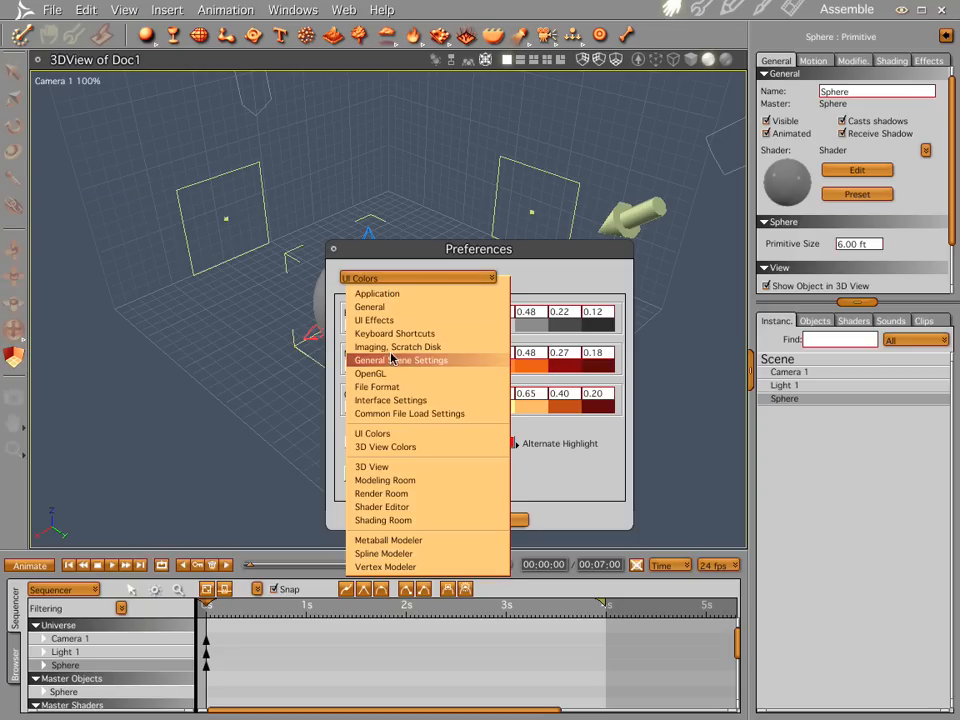
pyautogui.click(380, 449)
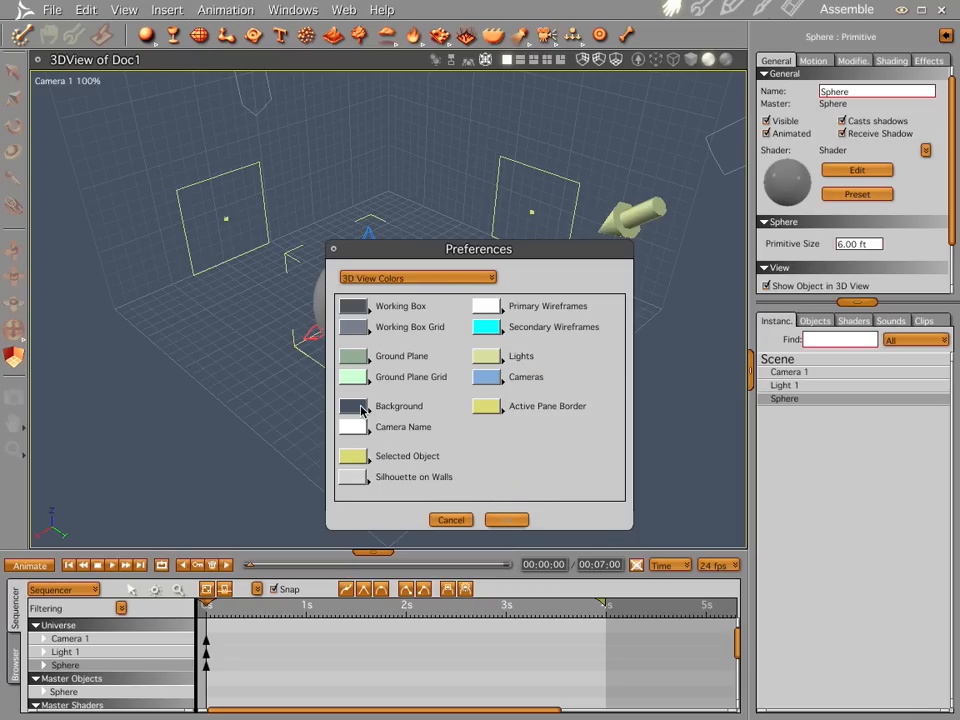
pyautogui.click(360, 409)
pyautogui.moveTo(476, 399); pyautogui.dragTo(470, 413)
pyautogui.click(507, 472)
pyautogui.click(509, 518)
# Examine the scene against its new background, and view the Interactive Renderer Settings without changing them
pyautogui.moveTo(408, 379); pyautogui.dragTo(413, 309)
pyautogui.moveTo(460, 167); pyautogui.dragTo(454, 274)
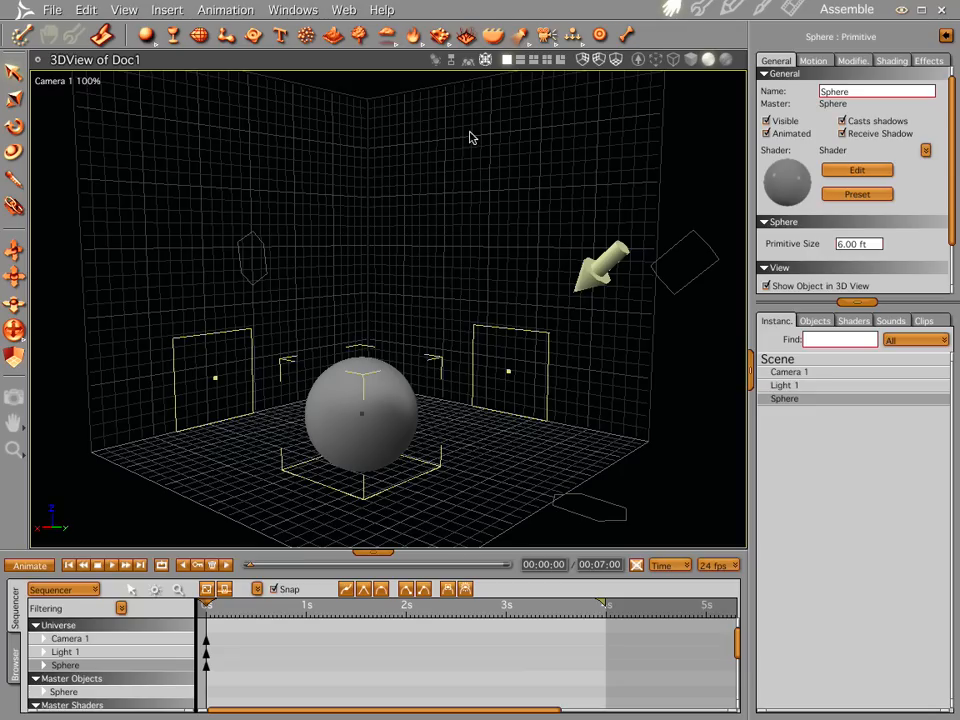
pyautogui.click(639, 58)
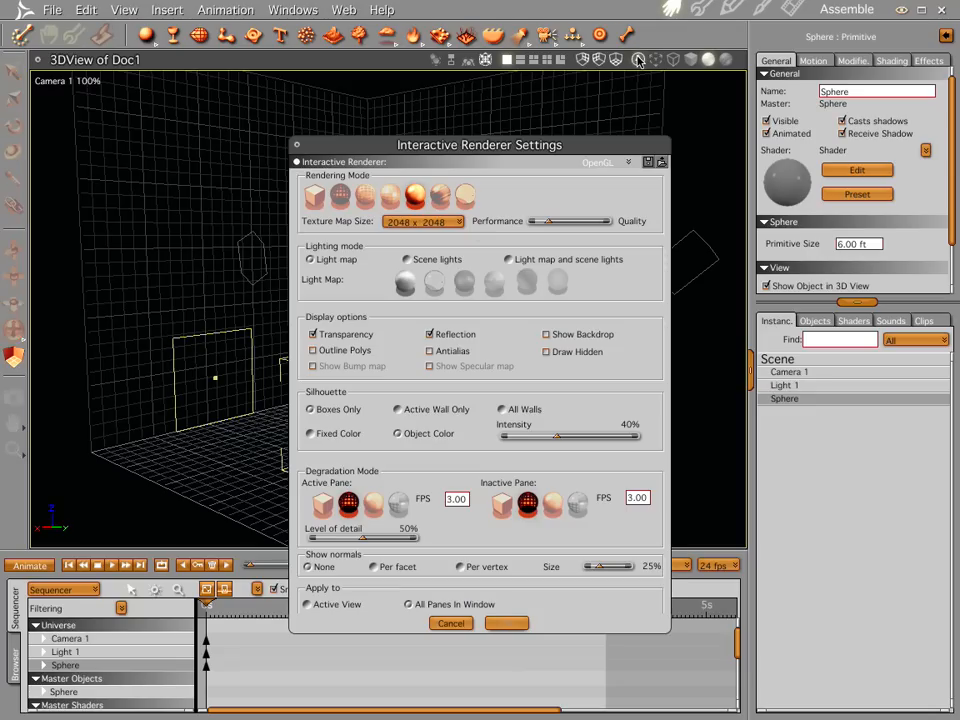
pyautogui.click(296, 144)
# Reopen the 3D View Colors preferences and view the Lights colour in the colour picker without changing it
pyautogui.click(50, 10)
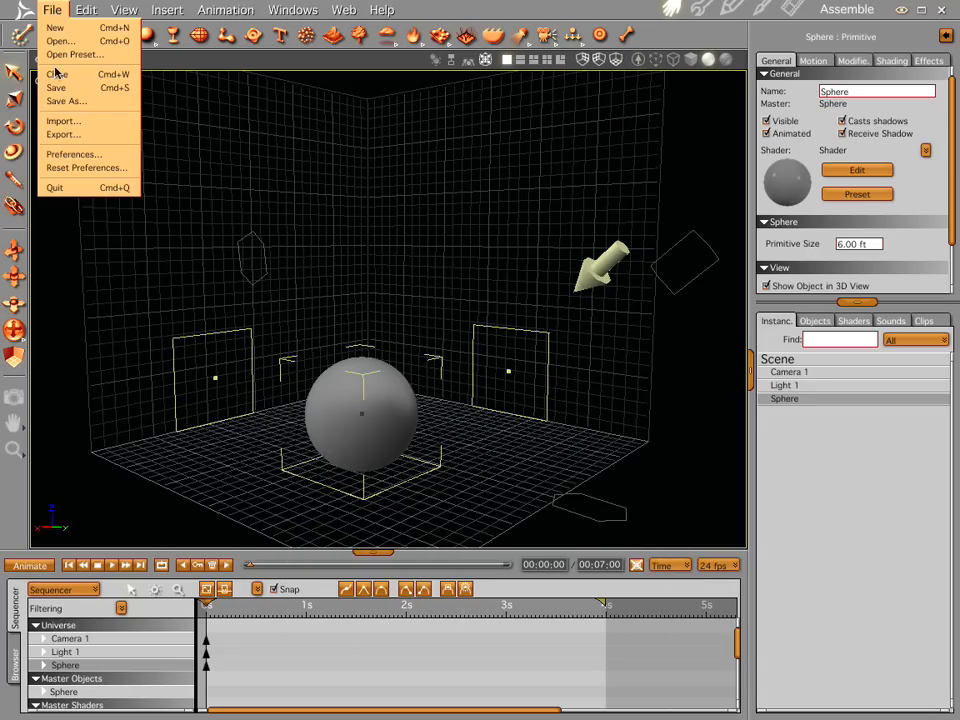
pyautogui.click(62, 155)
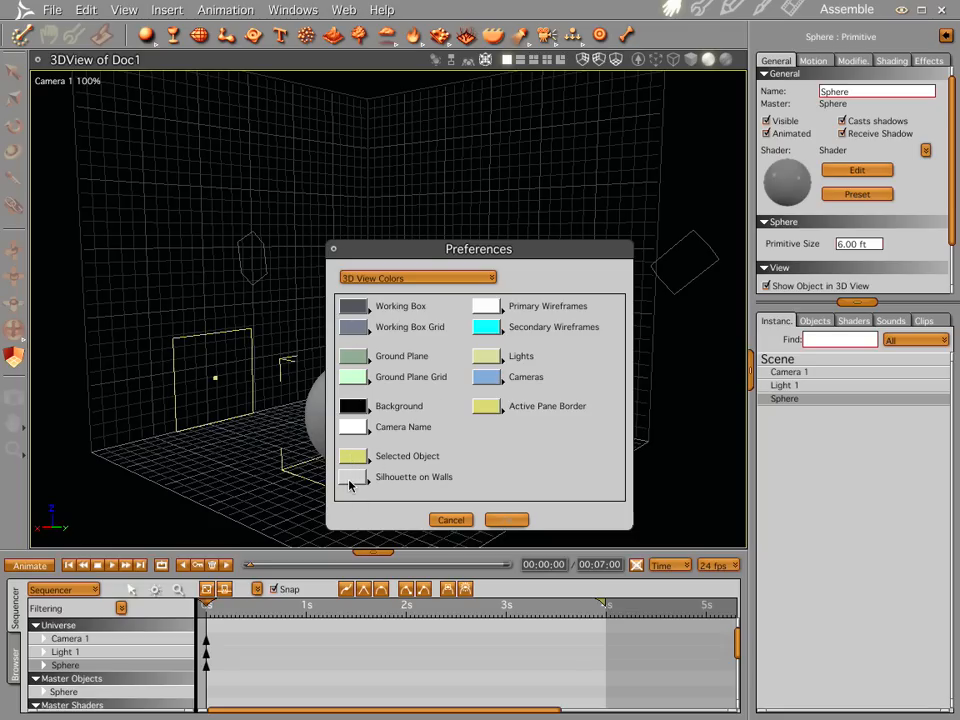
pyautogui.click(488, 356)
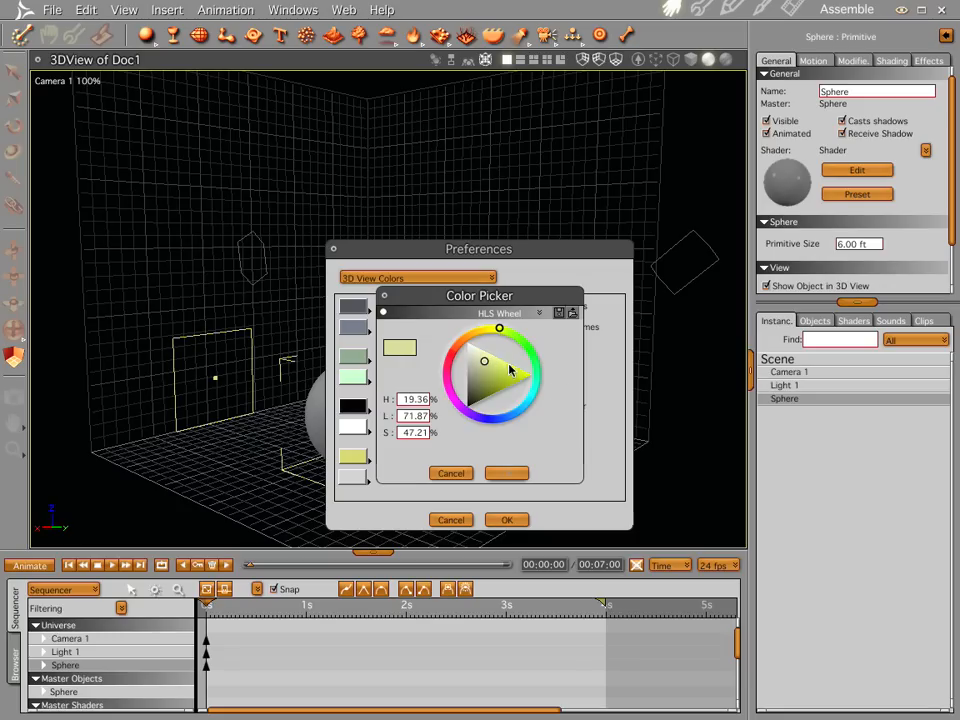
pyautogui.click(468, 477)
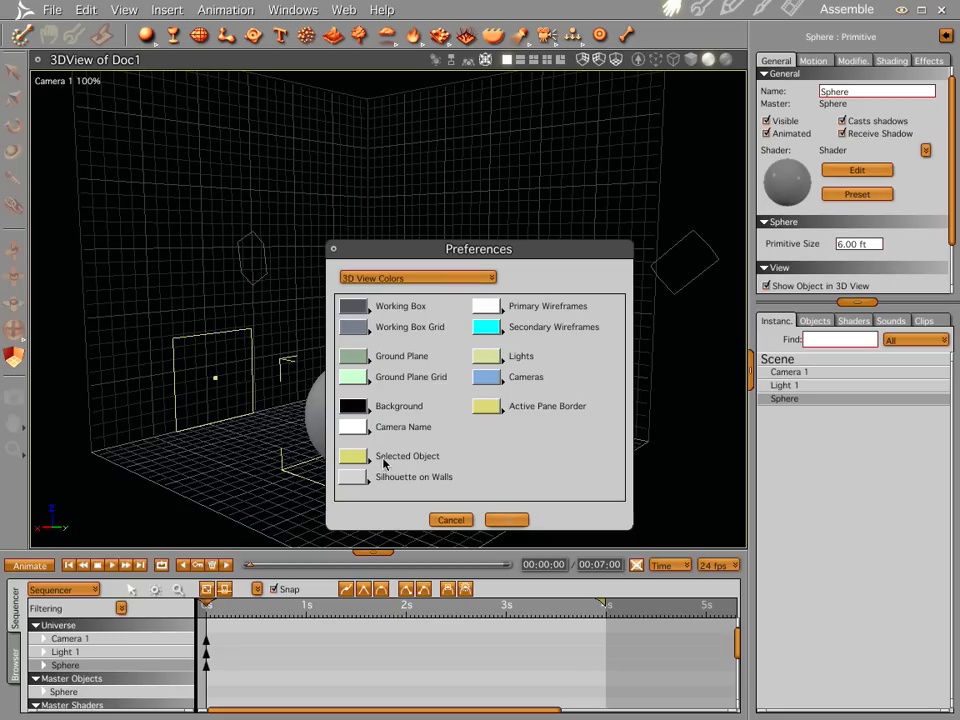
# In the 3D View Colors preferences, set the Lights colour to bright yellow and apply the preferences
pyautogui.click(482, 357)
pyautogui.moveTo(495, 383); pyautogui.dragTo(547, 381)
pyautogui.click(489, 336)
pyautogui.click(505, 473)
pyautogui.click(507, 519)
# Select the distant light in the 3D view and move it along its red X axis towards the sphere
pyautogui.click(607, 290)
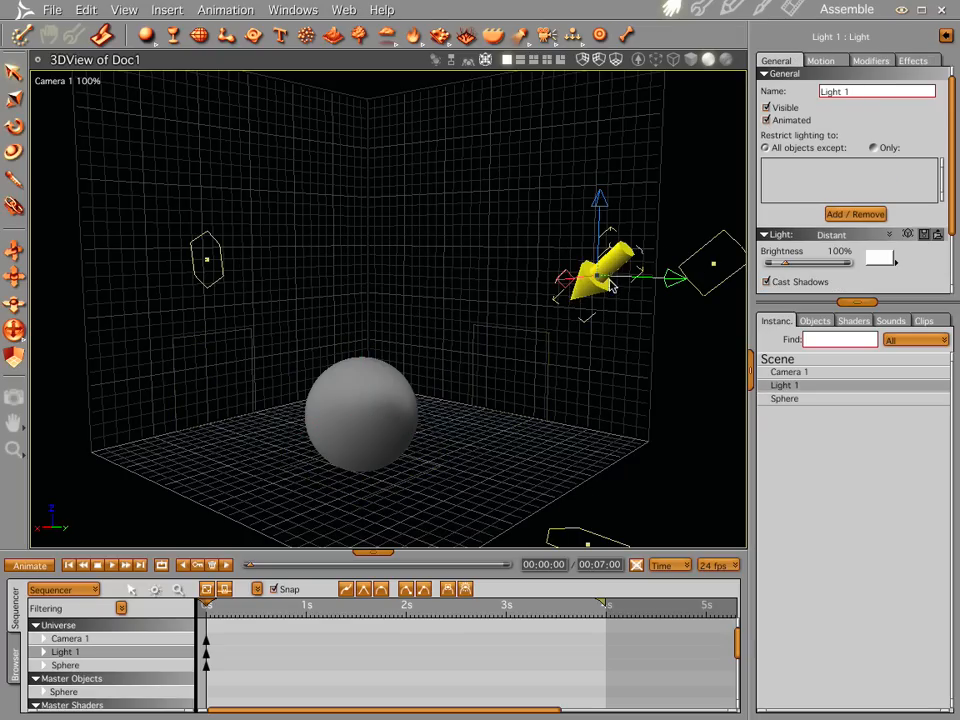
pyautogui.moveTo(558, 280); pyautogui.dragTo(455, 321)
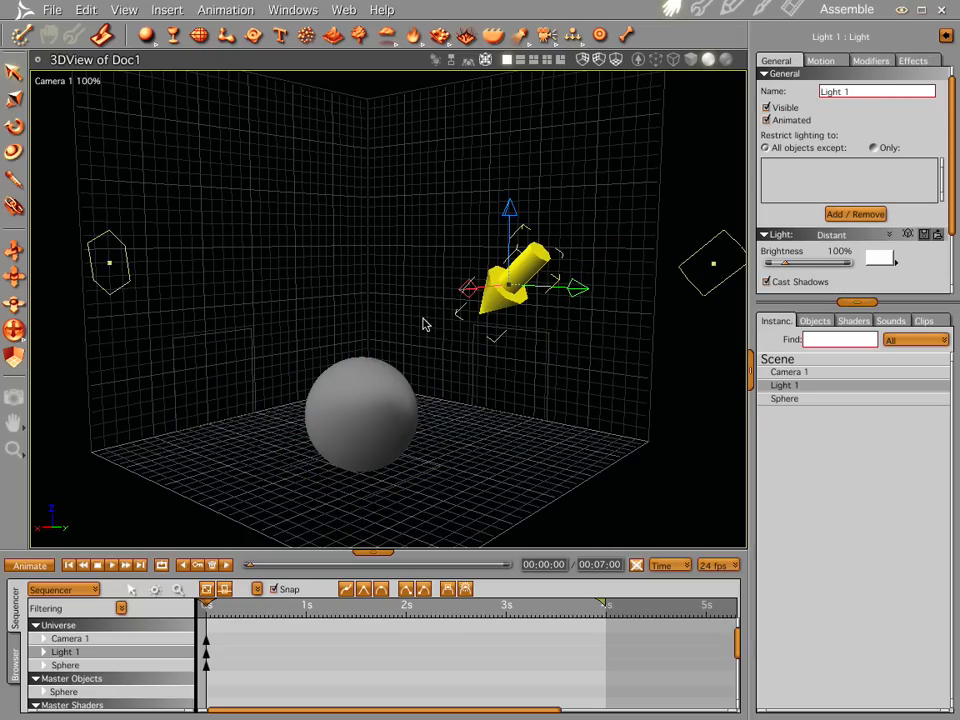
# Reopen the preferences, view the list of preference categories, and close the dialog without changing anything
pyautogui.click(51, 9)
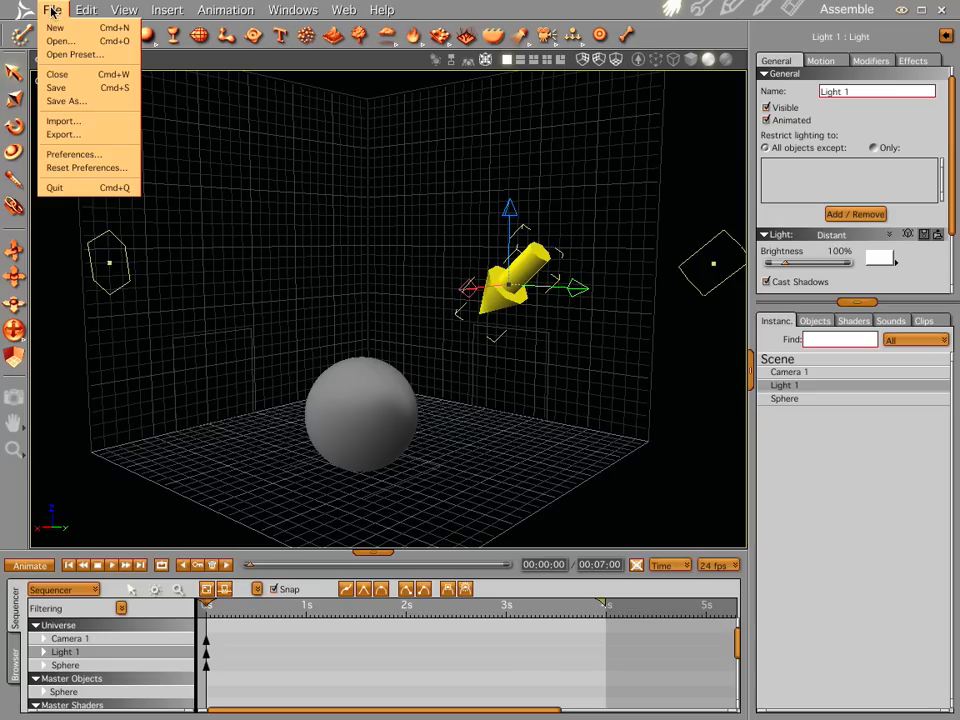
pyautogui.click(62, 155)
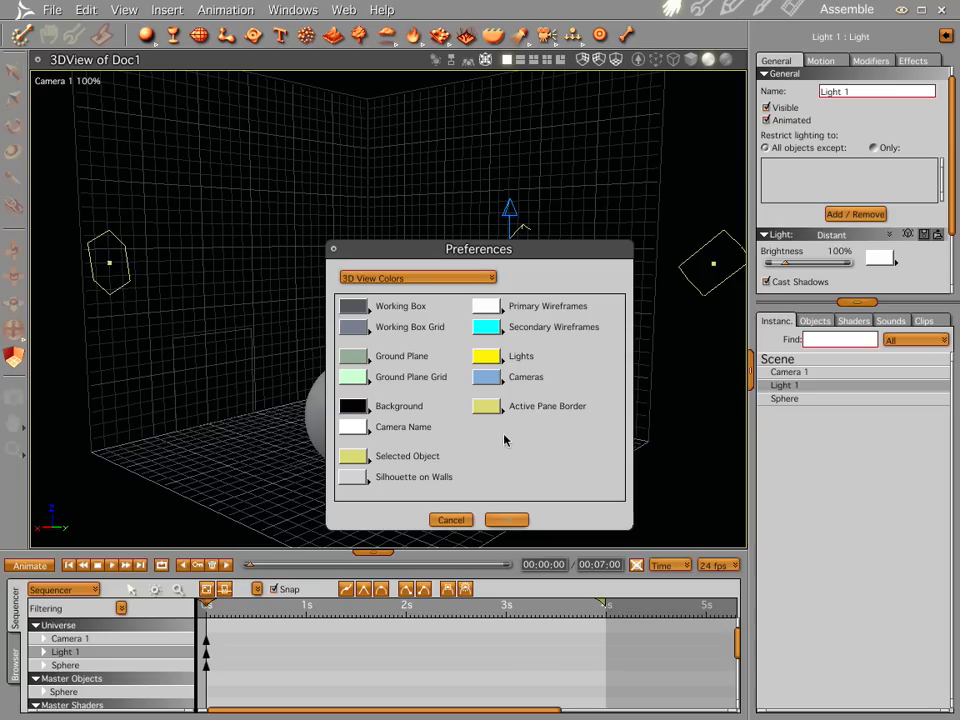
pyautogui.click(436, 286)
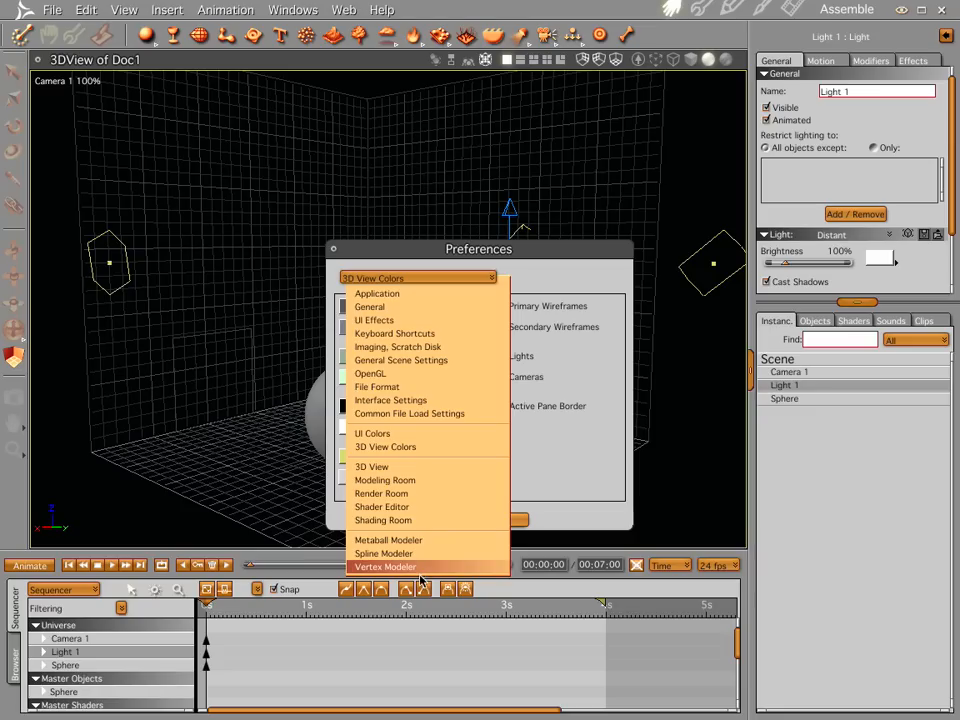
pyautogui.click(421, 281)
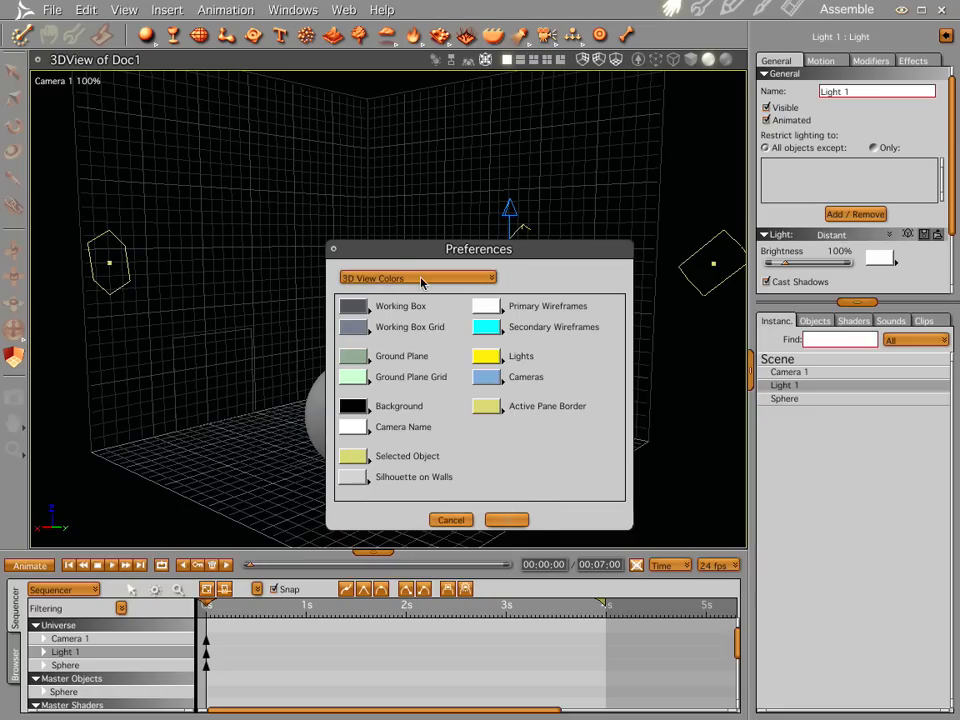
pyautogui.click(334, 251)
# Move the distant light farther along its red X axis, and shift it partway back in the opposite direction along that axis
pyautogui.moveTo(473, 286); pyautogui.dragTo(405, 306)
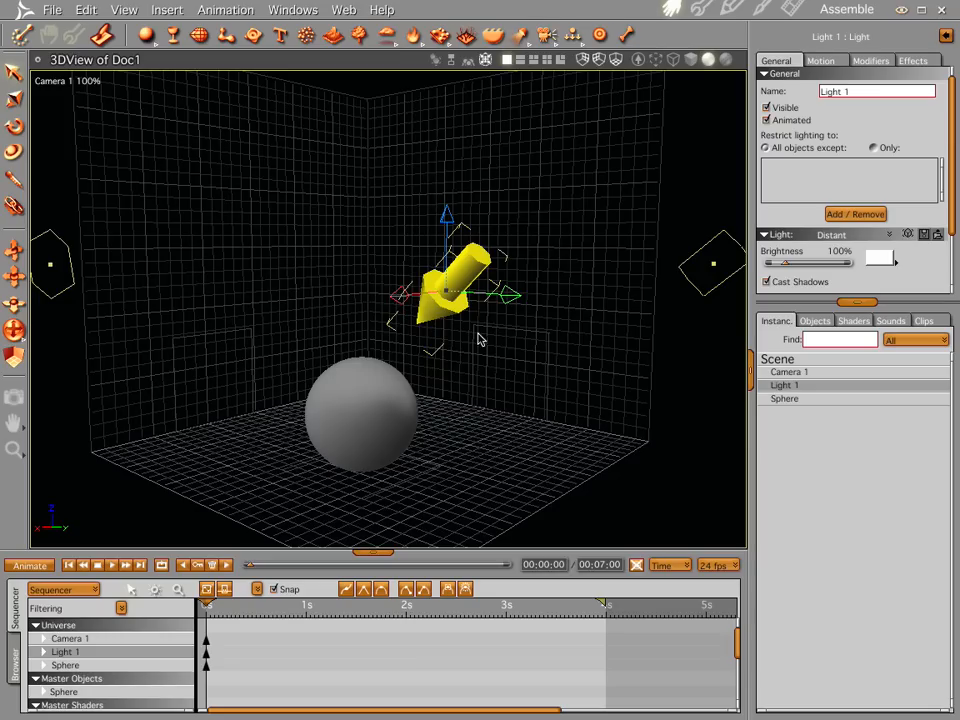
pyautogui.moveTo(500, 328); pyautogui.dragTo(480, 352, button='middle')
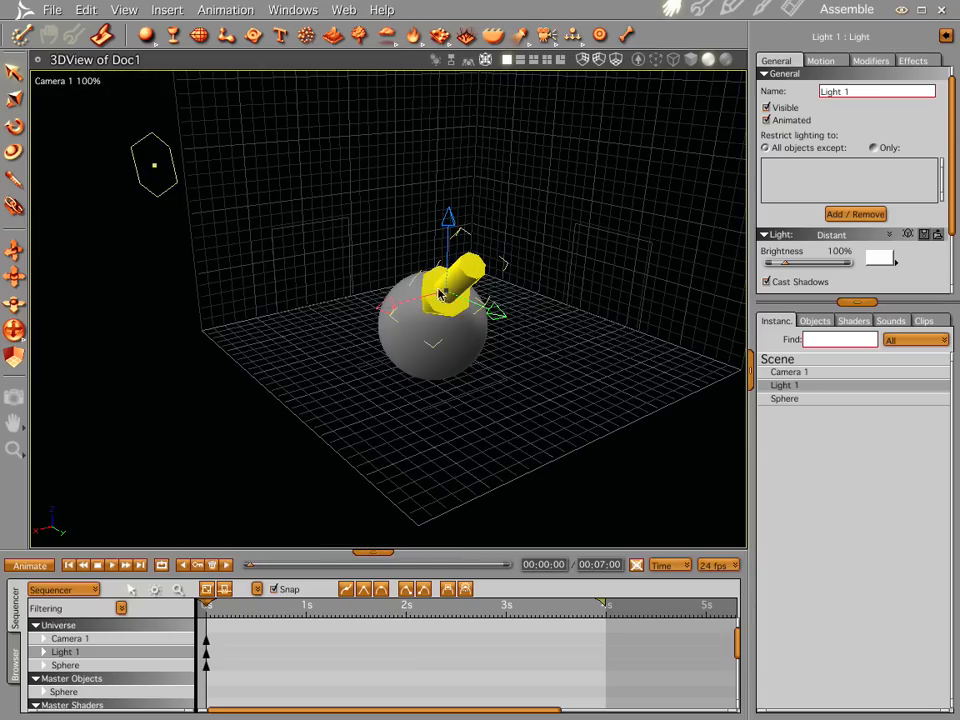
pyautogui.moveTo(390, 299); pyautogui.dragTo(469, 289)
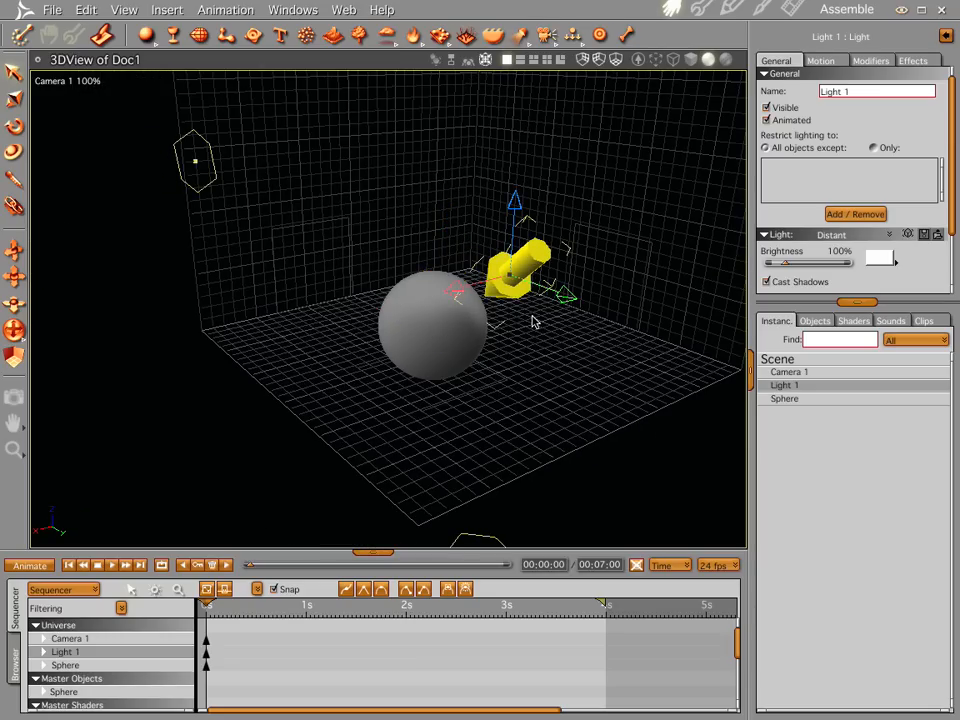